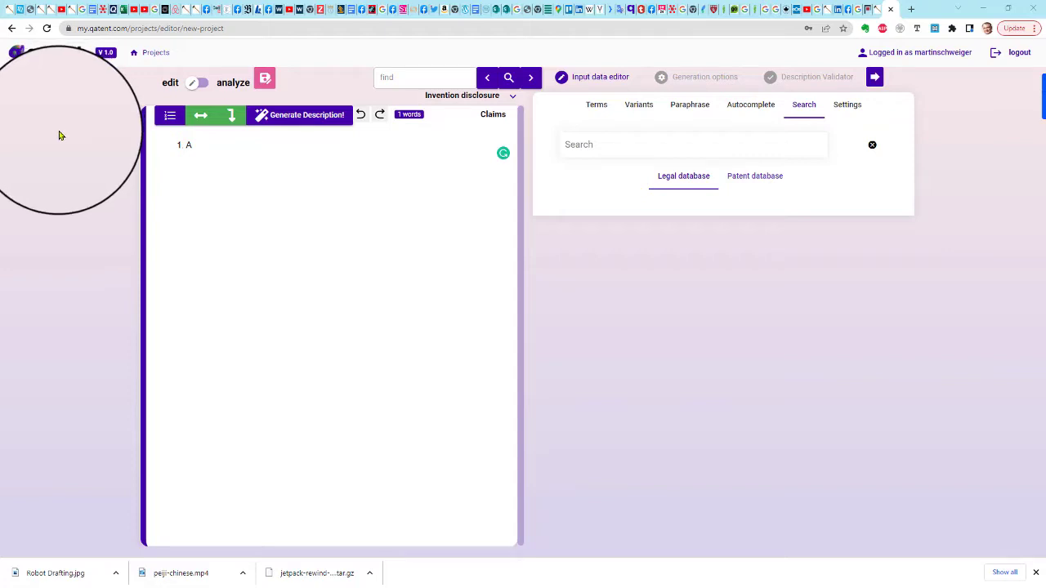
Show the Invention disclosure editor above the claims editor and display the terms of both texts.
{"action": "left_click", "coordinate": [514, 98]}
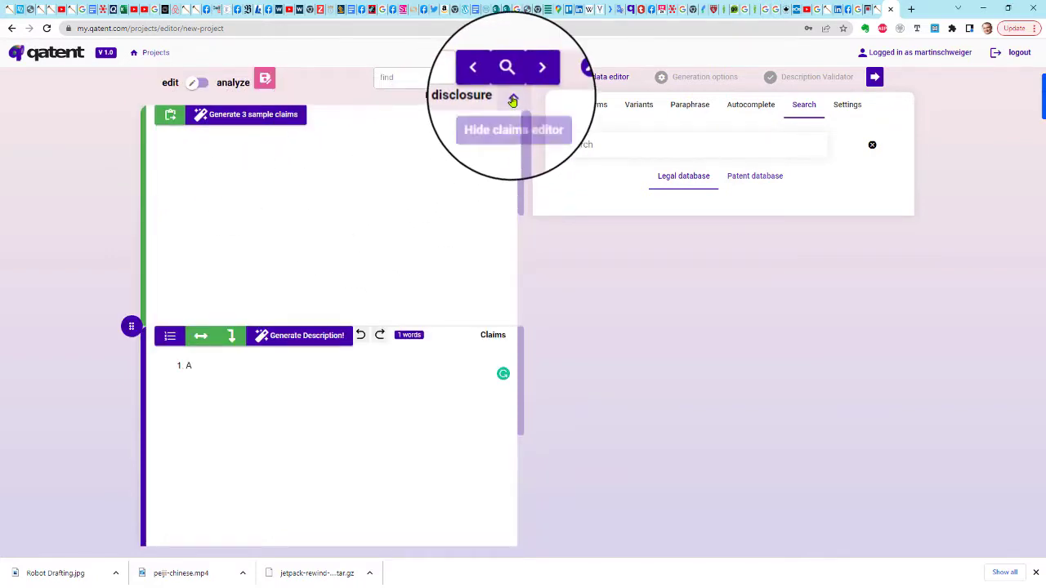
{"action": "left_click", "coordinate": [513, 100]}
{"action": "left_click", "coordinate": [514, 100]}
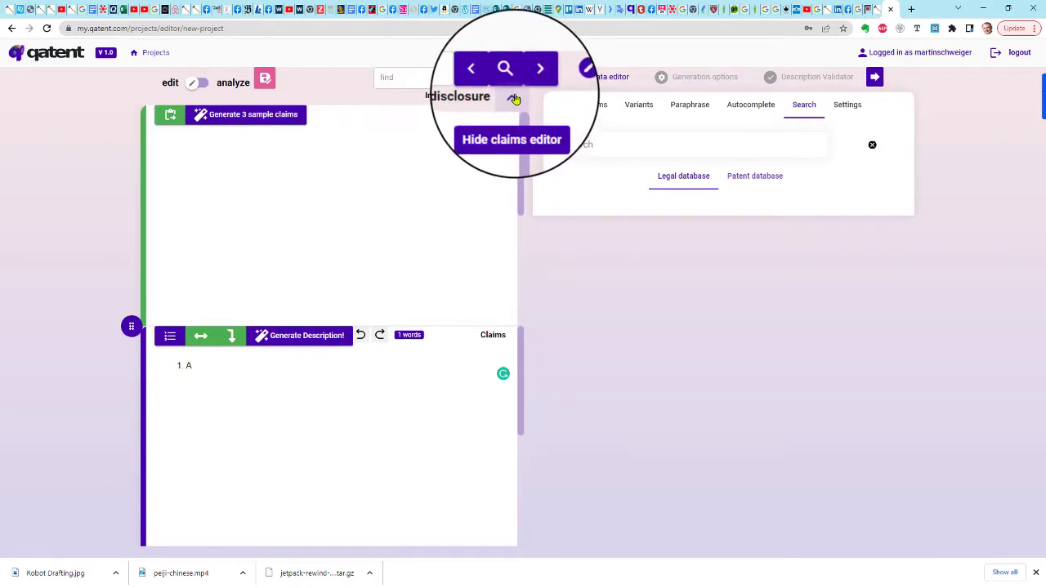
{"action": "left_click", "coordinate": [513, 100]}
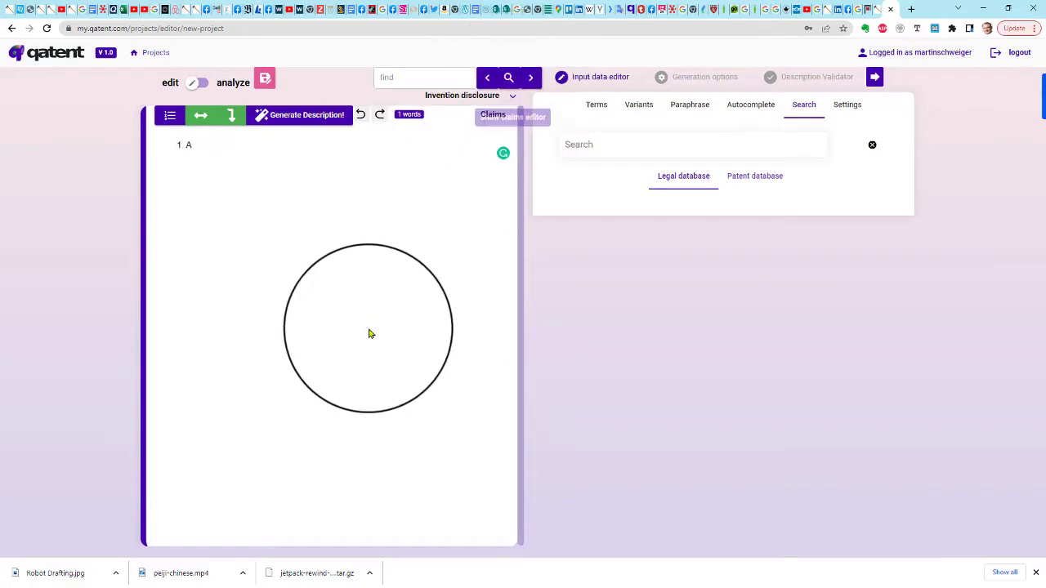
{"action": "left_click", "coordinate": [513, 100]}
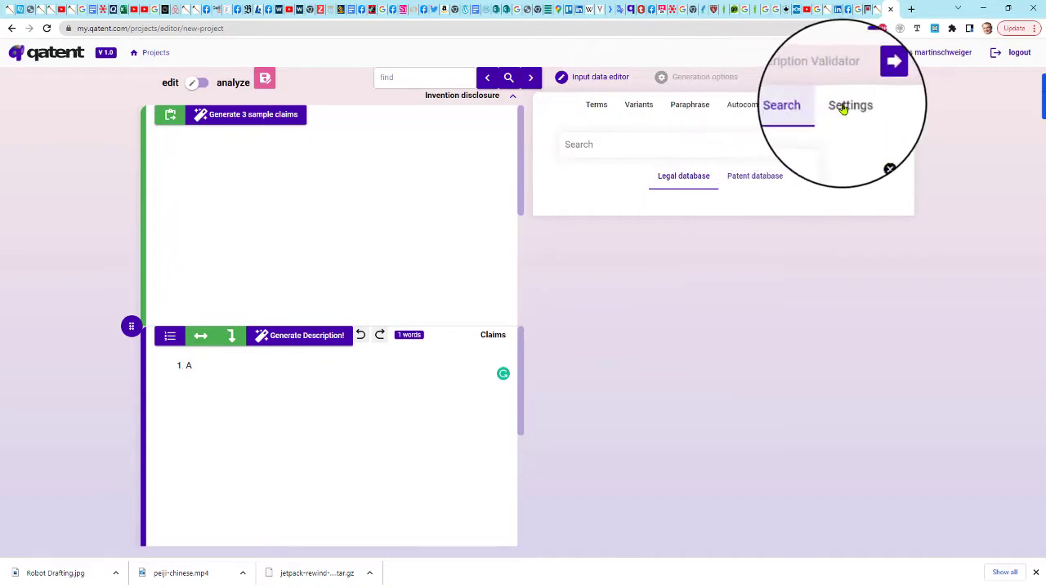
{"action": "left_click", "coordinate": [598, 107]}
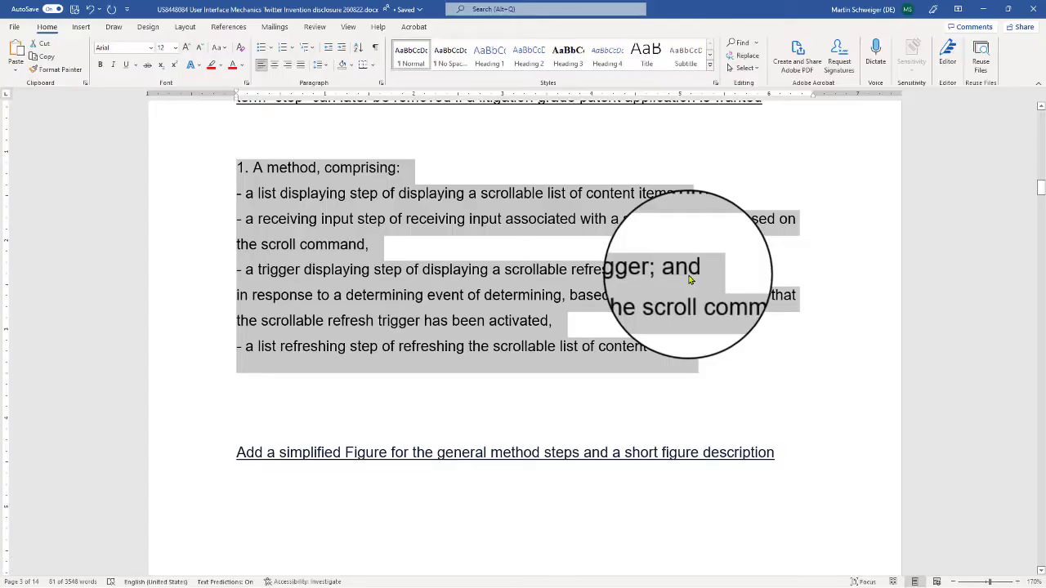
Examine claims 1 to 10 in the Word document on the User Interface Mechanics (TWITTER) patent.
{"action": "scroll", "coordinate": [697, 278], "scroll_direction": "up", "scroll_amount": 10}
{"action": "scroll", "coordinate": [665, 280], "scroll_direction": "up", "scroll_amount": 10}
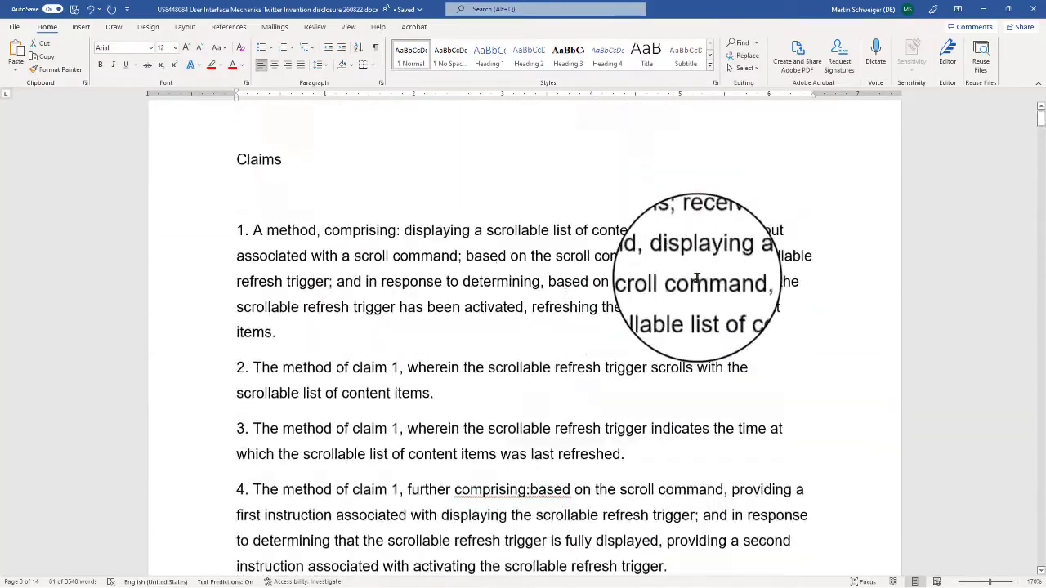
{"action": "scroll", "coordinate": [701, 252], "scroll_direction": "down", "scroll_amount": 8}
{"action": "scroll", "coordinate": [711, 303], "scroll_direction": "down", "scroll_amount": 5}
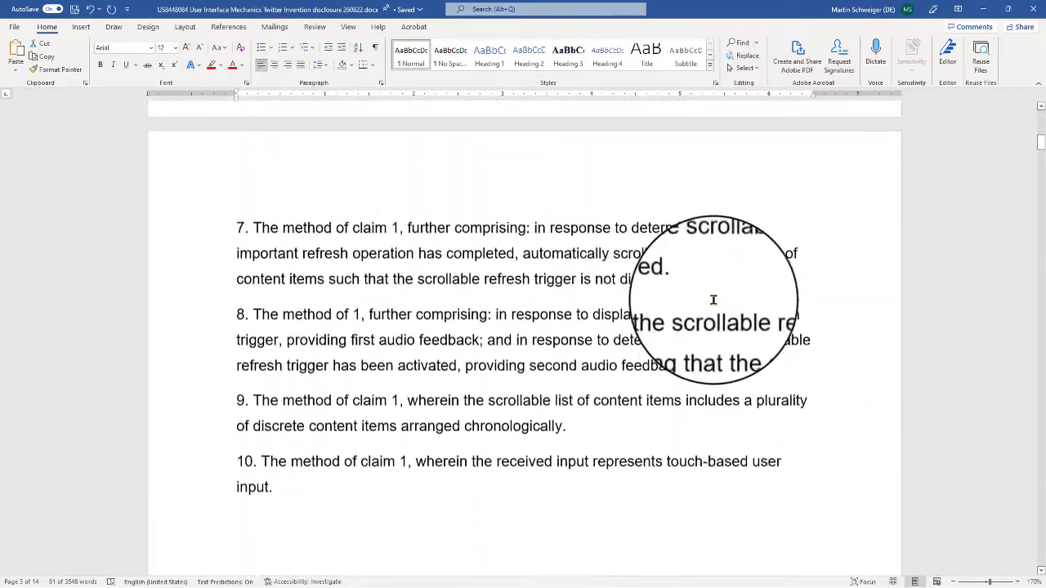
{"action": "scroll", "coordinate": [709, 298], "scroll_direction": "up", "scroll_amount": 12}
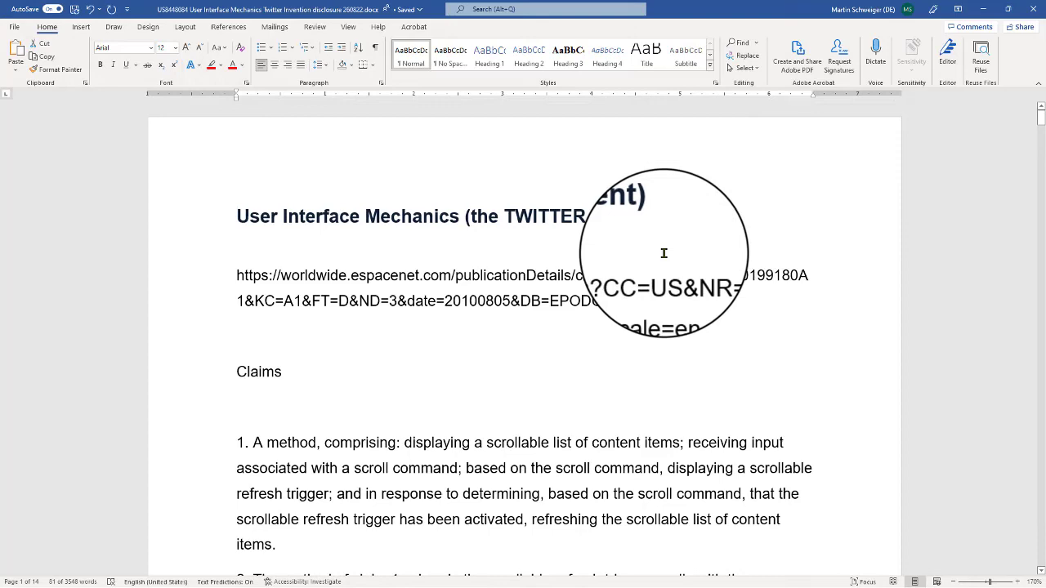
{"action": "scroll", "coordinate": [665, 255], "scroll_direction": "down", "scroll_amount": 2}
{"action": "scroll", "coordinate": [336, 351], "scroll_direction": "up", "scroll_amount": 1}
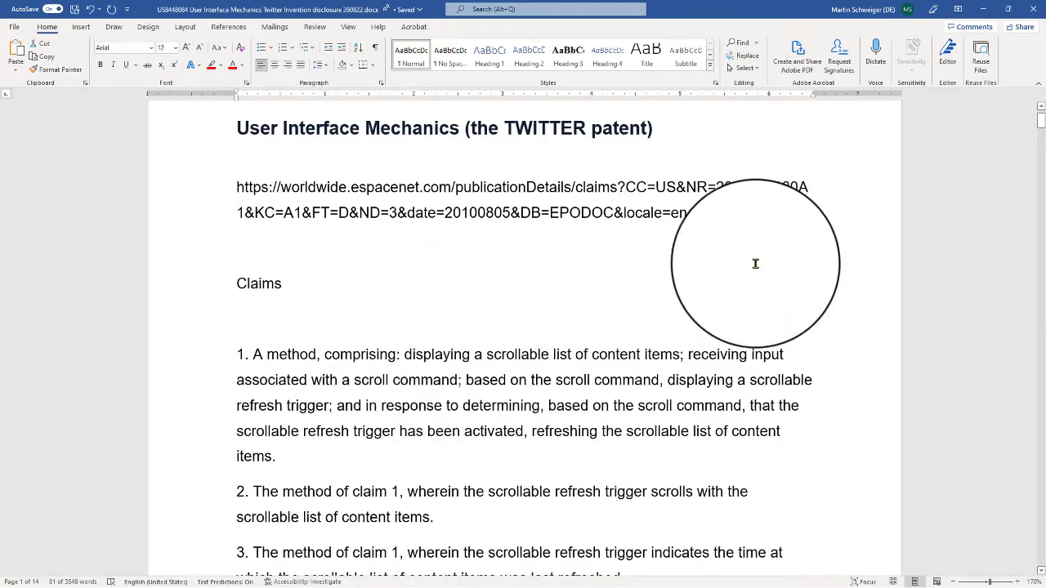
{"action": "mouse_move", "coordinate": [1043, 121]}
{"action": "left_mouse_down"}
{"action": "mouse_move", "coordinate": [1044, 554]}
{"action": "mouse_move", "coordinate": [1042, 124]}
{"action": "left_mouse_up"}
{"action": "scroll", "coordinate": [817, 401], "scroll_direction": "up", "scroll_amount": 1}
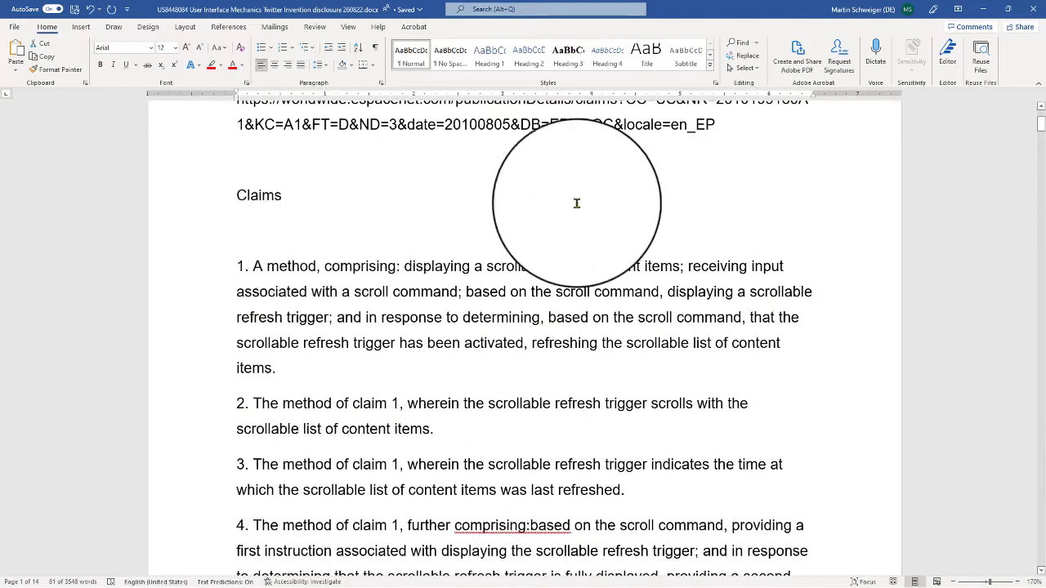
Copy claims 1 to 10 from the Word document into the Claims editor in qatent.
{"action": "left_click_drag", "start_coordinate": [228, 269], "coordinate": [445, 368]}
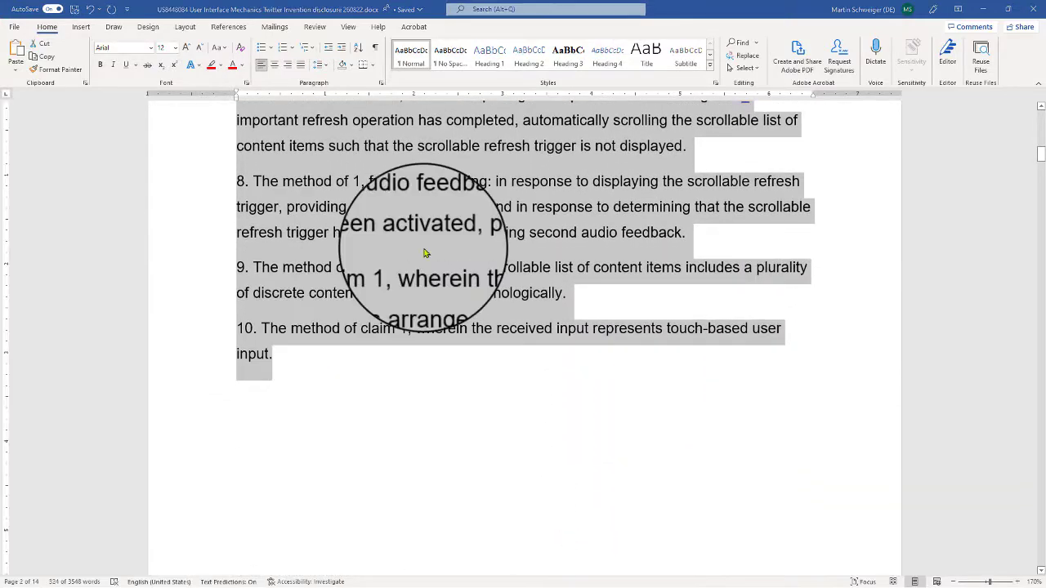
{"action": "left_click", "coordinate": [418, 254]}
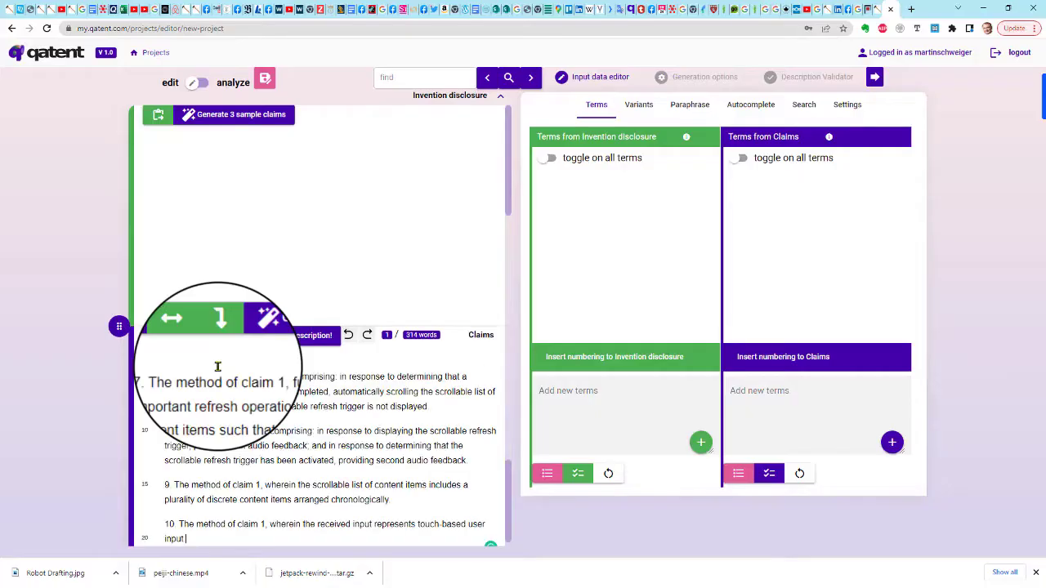
{"action": "scroll", "coordinate": [218, 366], "scroll_direction": "up", "scroll_amount": 10}
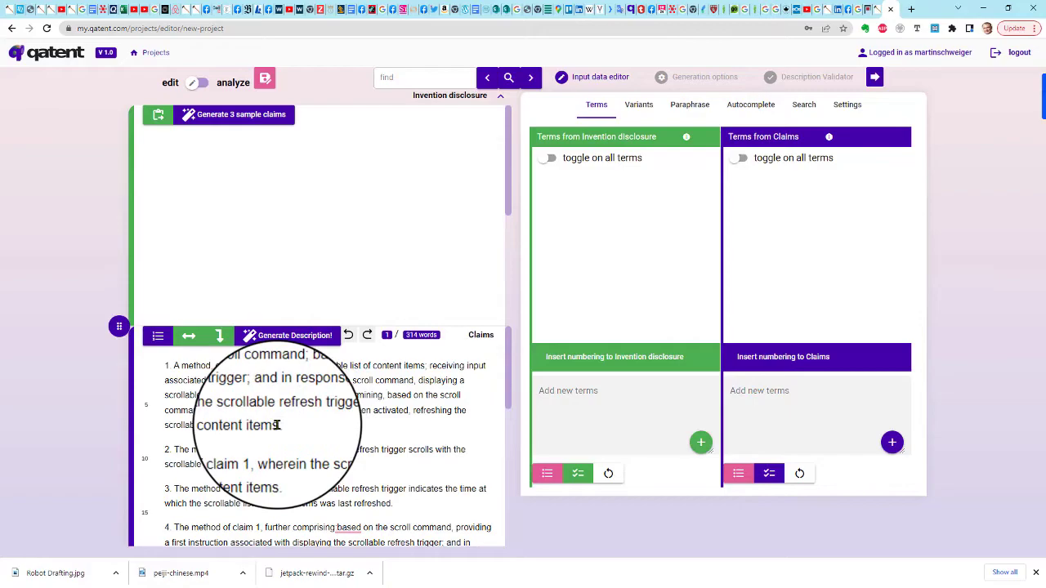
Replace claim 1 in the Claims editor with the version from the Word document that is split into named method steps.
{"action": "key", "text": "alt+Tab"}
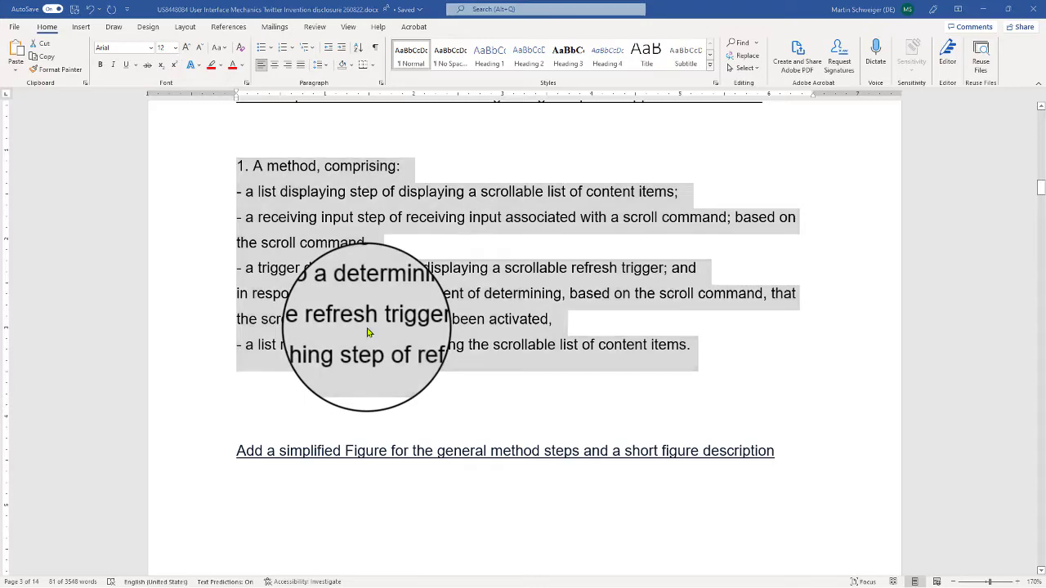
{"action": "left_click", "coordinate": [367, 332]}
{"action": "key", "text": "alt+Tab"}
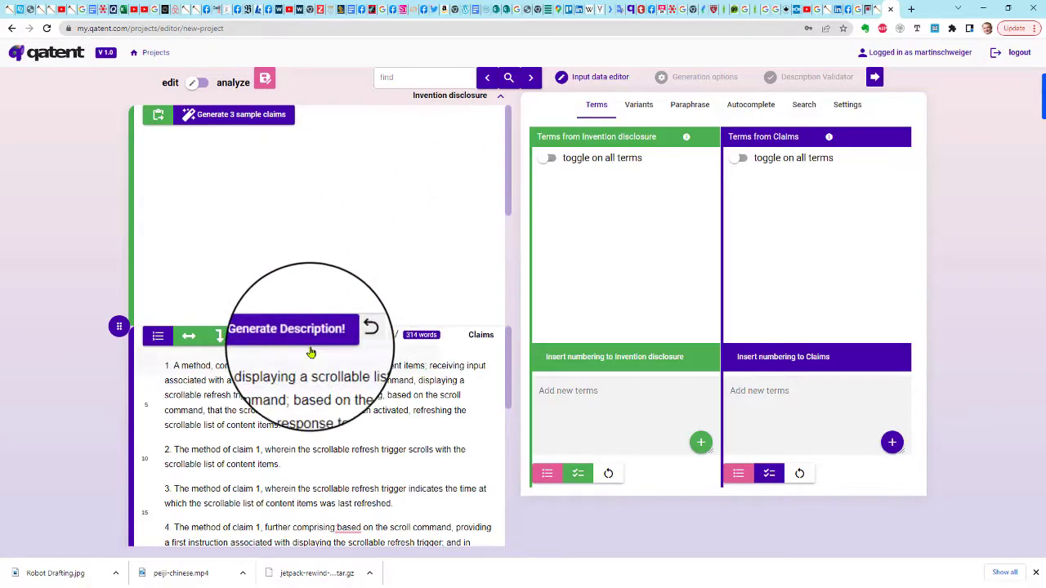
{"action": "left_click_drag", "start_coordinate": [296, 423], "coordinate": [157, 360]}
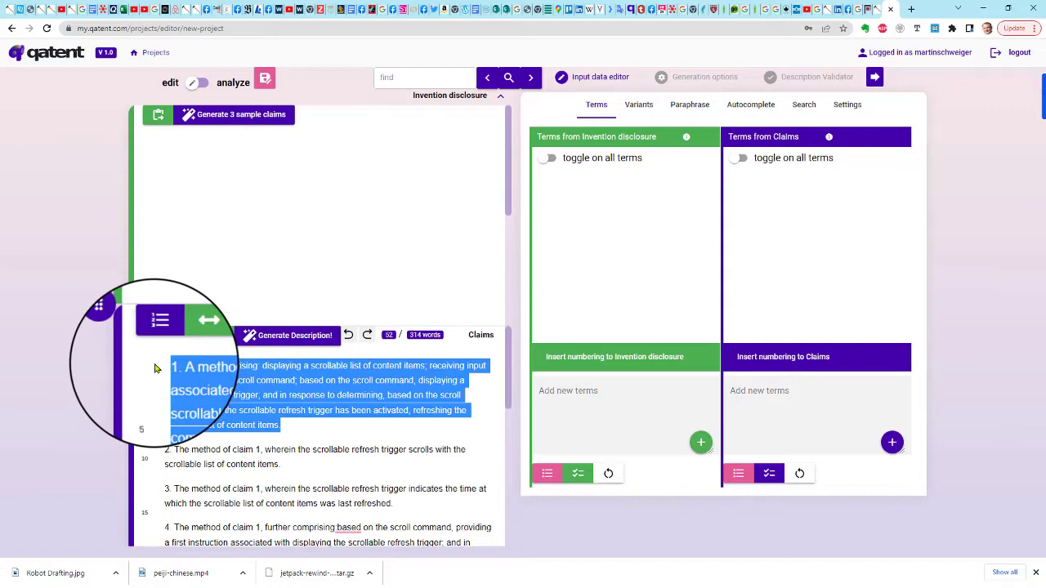
{"action": "left_click", "coordinate": [158, 335]}
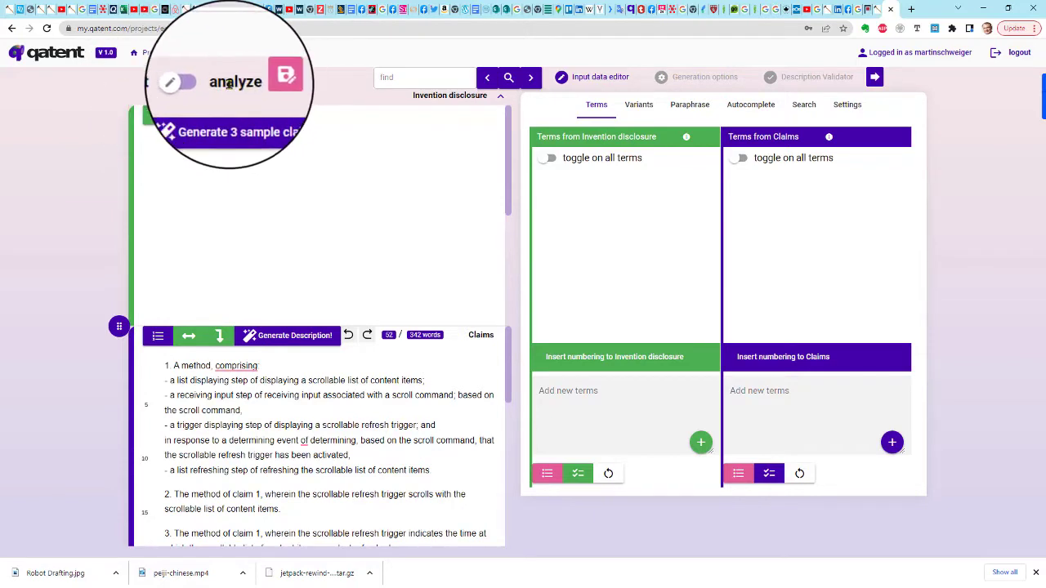
Switch the editor to analyze mode and look over the underlined terms in the claims.
{"action": "left_click", "coordinate": [202, 84]}
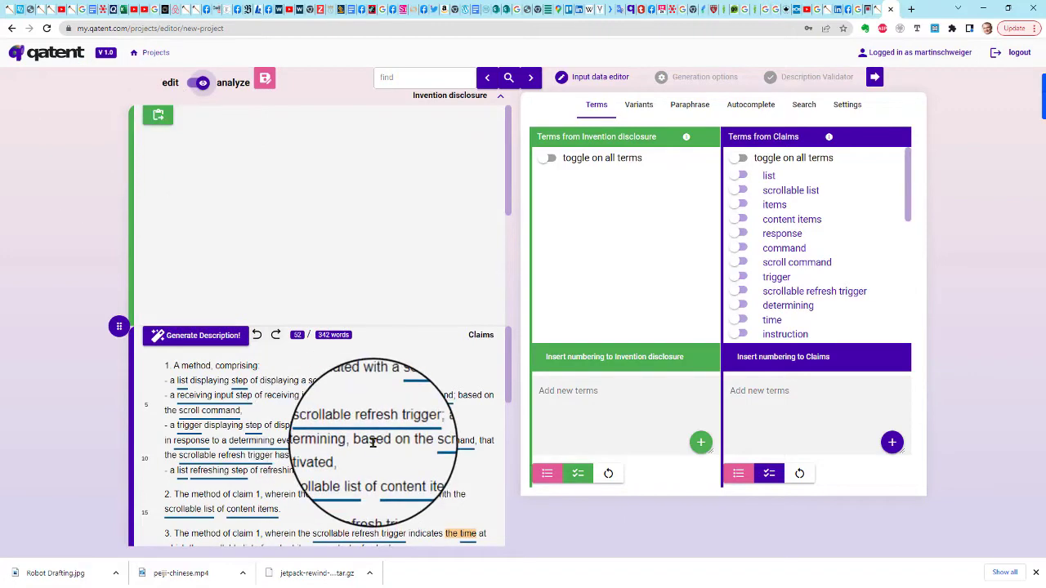
{"action": "scroll", "coordinate": [373, 440], "scroll_direction": "down", "scroll_amount": 1}
{"action": "scroll", "coordinate": [373, 439], "scroll_direction": "down", "scroll_amount": 1}
{"action": "scroll", "coordinate": [373, 439], "scroll_direction": "up", "scroll_amount": 2}
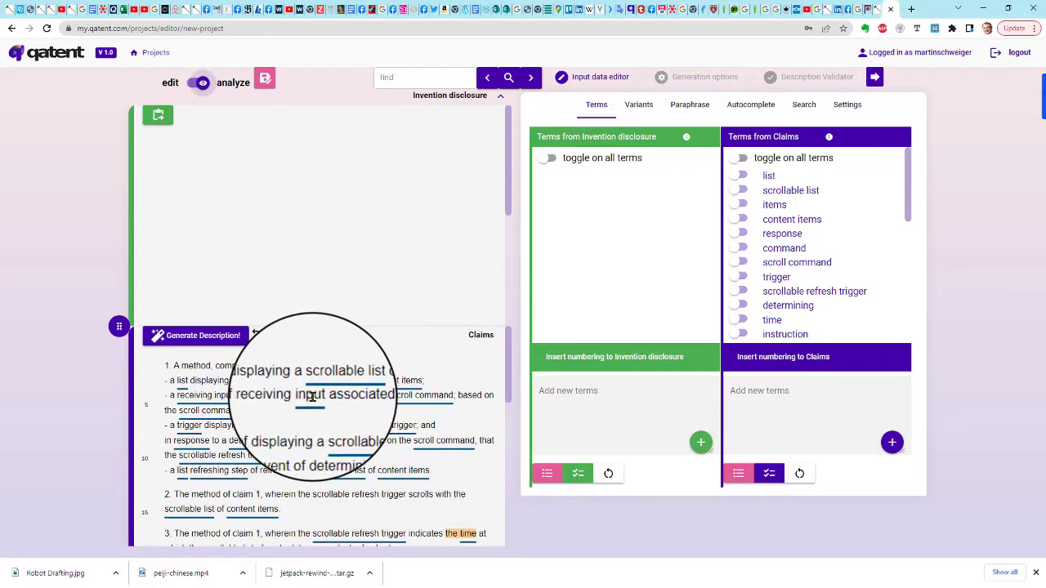
{"action": "key", "text": "ctrl+z"}
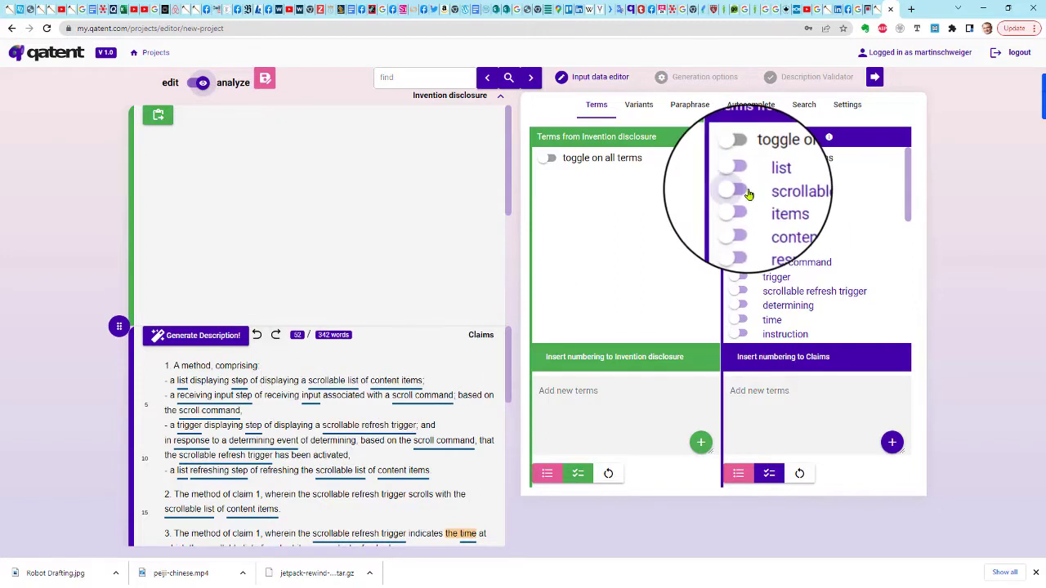
Enable the claim term "scrollable list" and add "list displaying step" from claim 1 as a new claim term.
{"action": "left_click", "coordinate": [797, 190]}
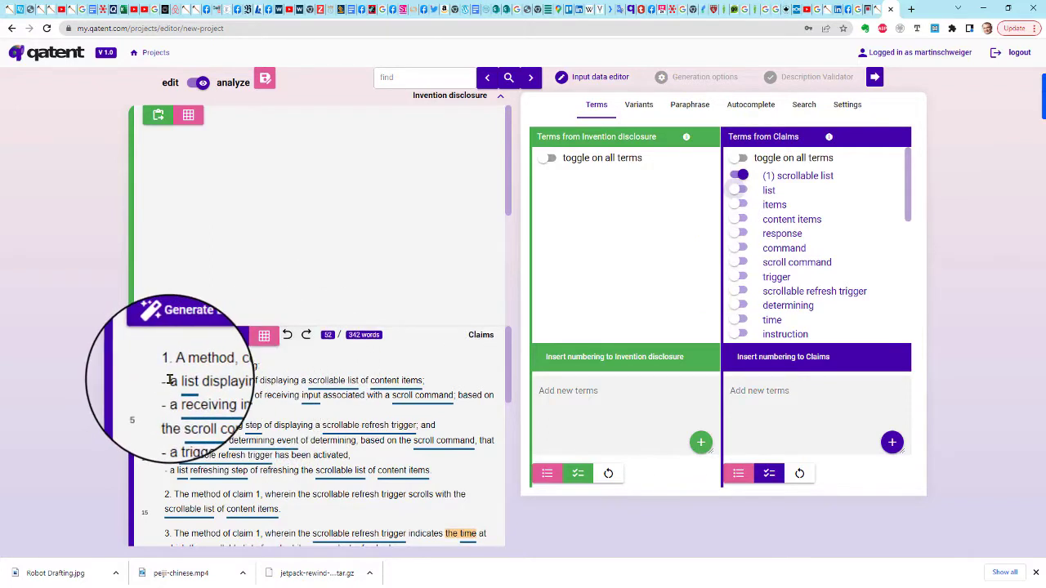
{"action": "left_click_drag", "start_coordinate": [250, 380], "coordinate": [178, 381]}
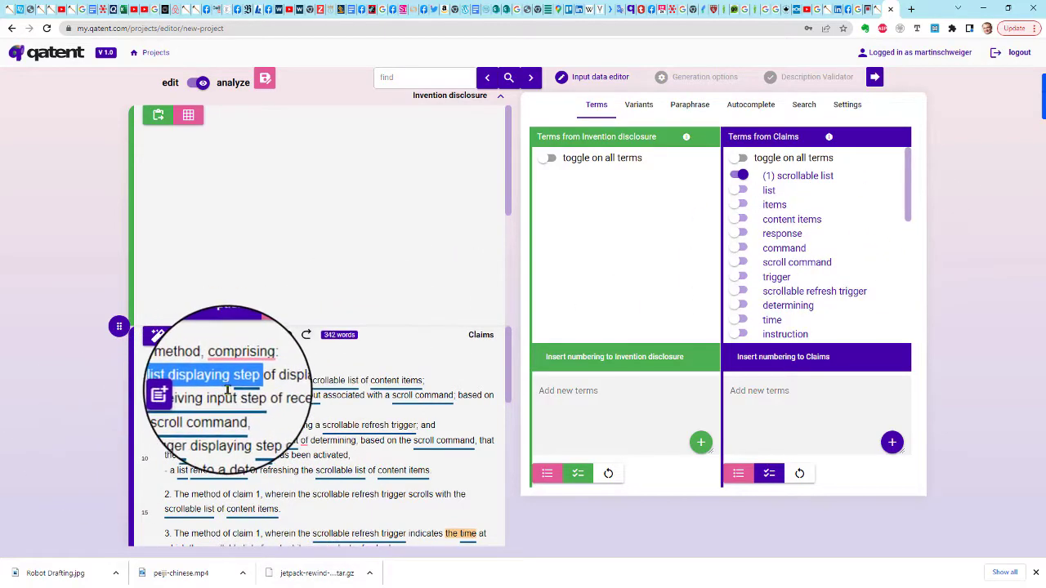
{"action": "scroll", "coordinate": [872, 235], "scroll_direction": "down", "scroll_amount": 10}
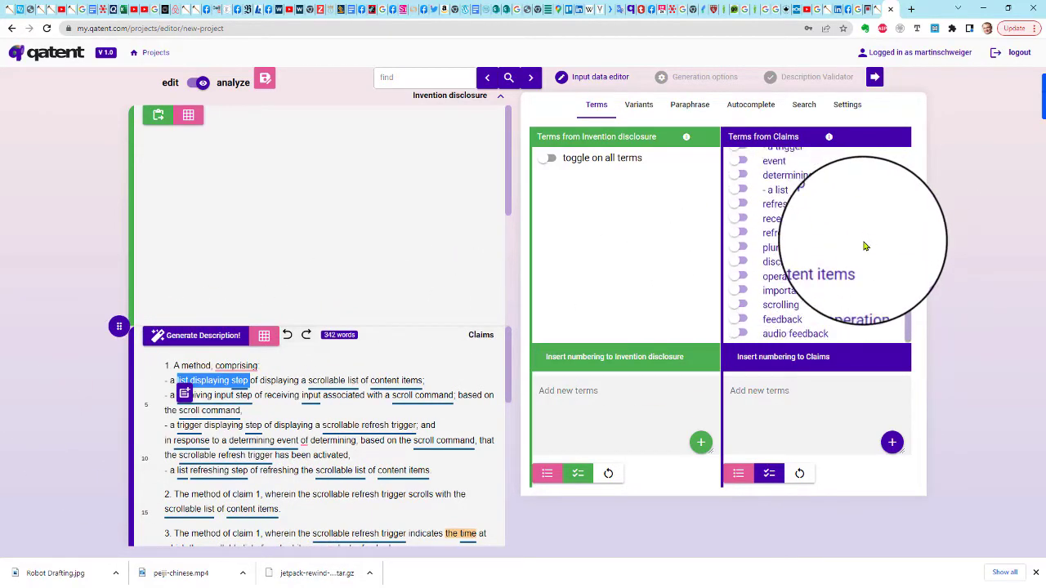
{"action": "scroll", "coordinate": [866, 238], "scroll_direction": "up", "scroll_amount": 15}
{"action": "left_click", "coordinate": [768, 395]}
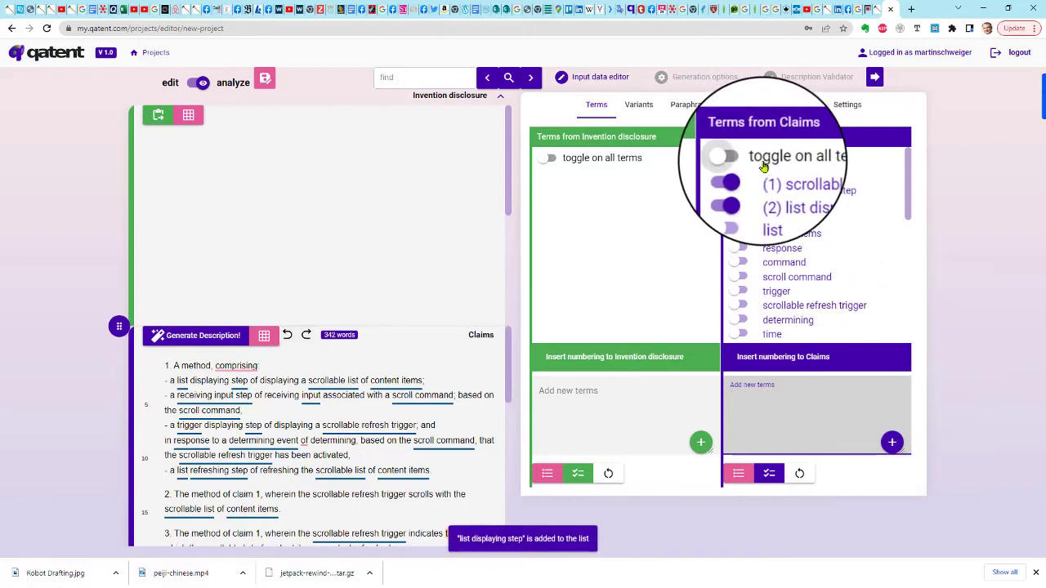
Enable "content items", "receiving input step" and "scroll command" in that order as numbered claim terms.
{"action": "left_click", "coordinate": [744, 235]}
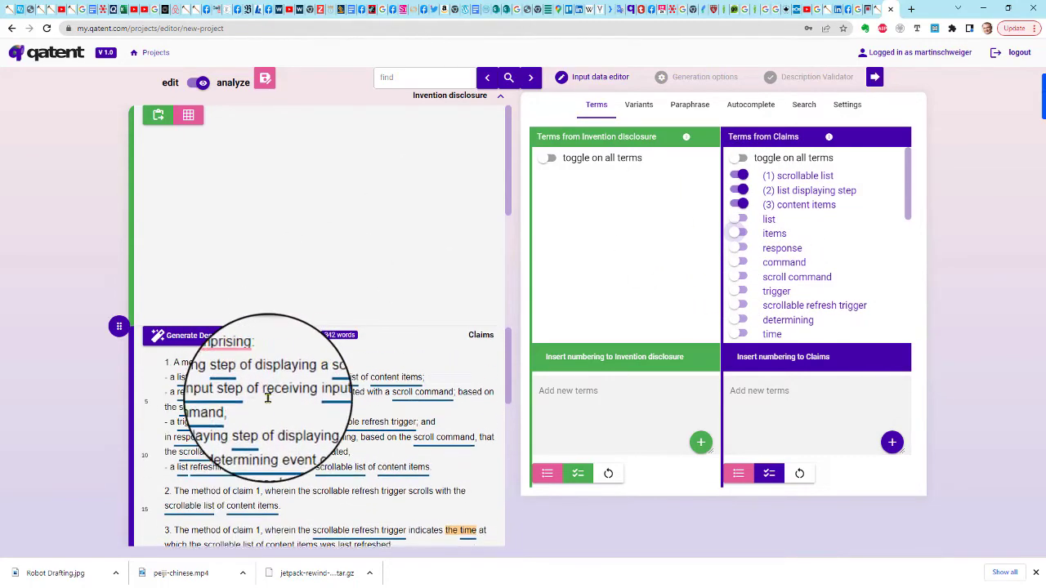
{"action": "scroll", "coordinate": [866, 254], "scroll_direction": "down", "scroll_amount": 1}
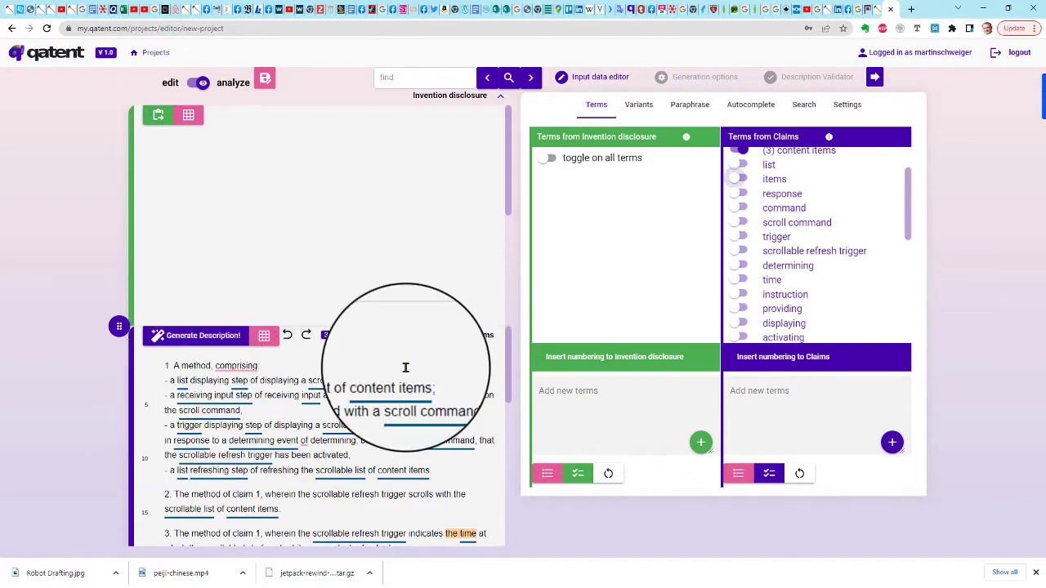
{"action": "scroll", "coordinate": [790, 225], "scroll_direction": "down", "scroll_amount": 1}
{"action": "scroll", "coordinate": [790, 225], "scroll_direction": "down", "scroll_amount": 1}
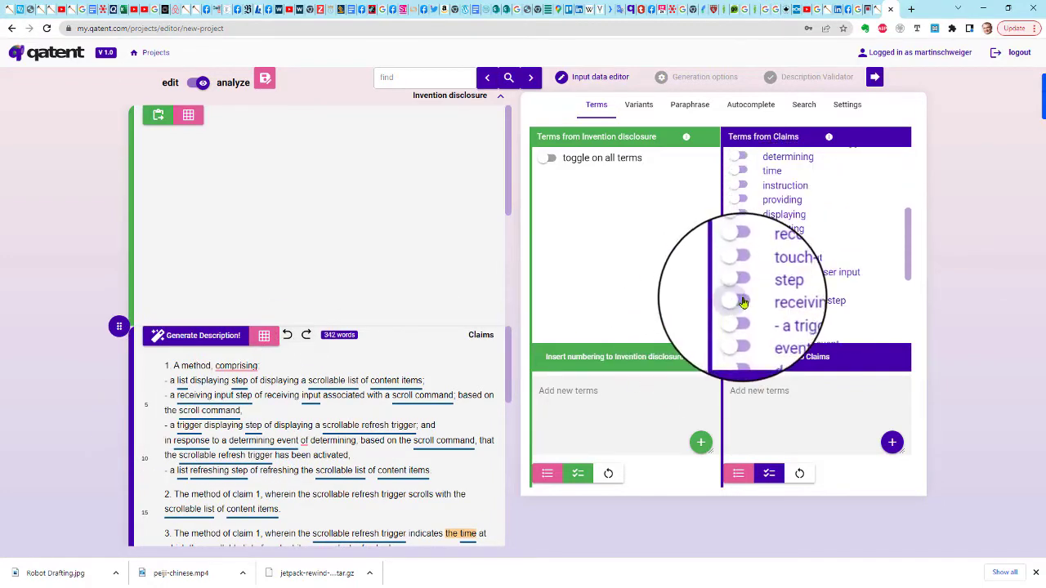
{"action": "scroll", "coordinate": [789, 225], "scroll_direction": "up", "scroll_amount": 4}
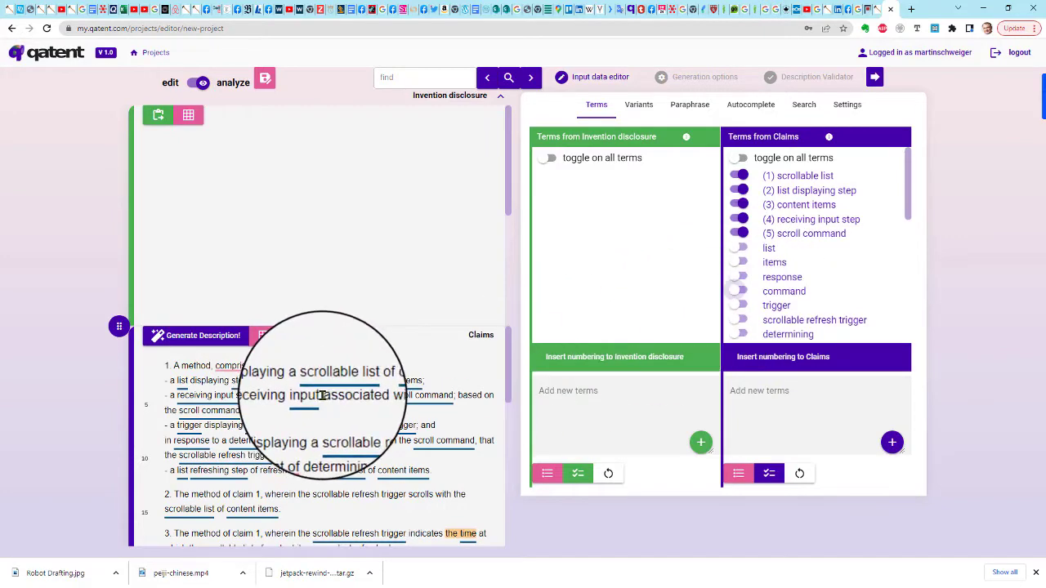
Enable "input" as the sixth numbered term in the list of terms from the claims.
{"action": "scroll", "coordinate": [841, 239], "scroll_direction": "down", "scroll_amount": 5}
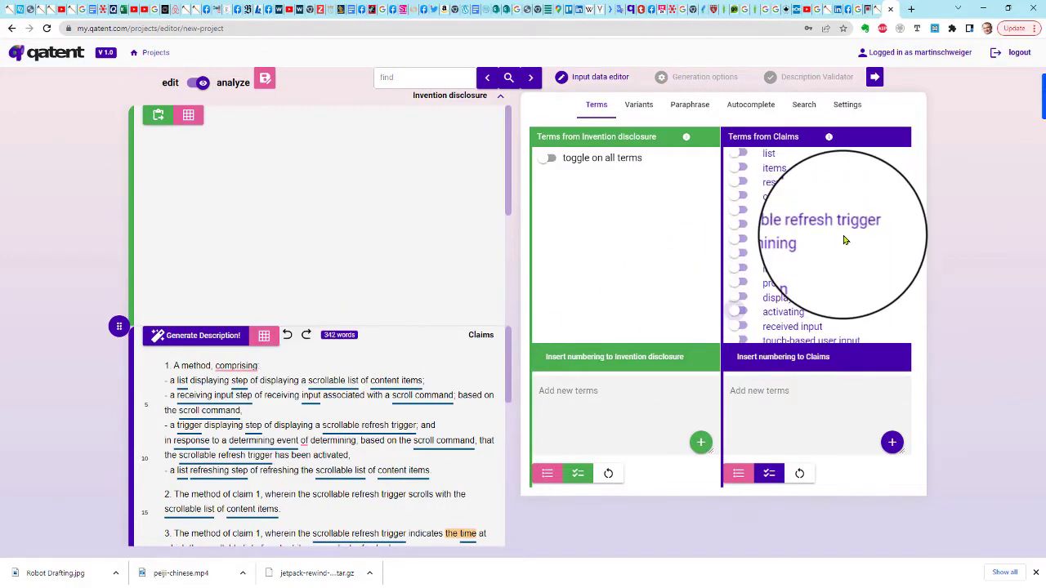
{"action": "scroll", "coordinate": [845, 241], "scroll_direction": "up", "scroll_amount": 5}
{"action": "scroll", "coordinate": [845, 240], "scroll_direction": "up", "scroll_amount": 1}
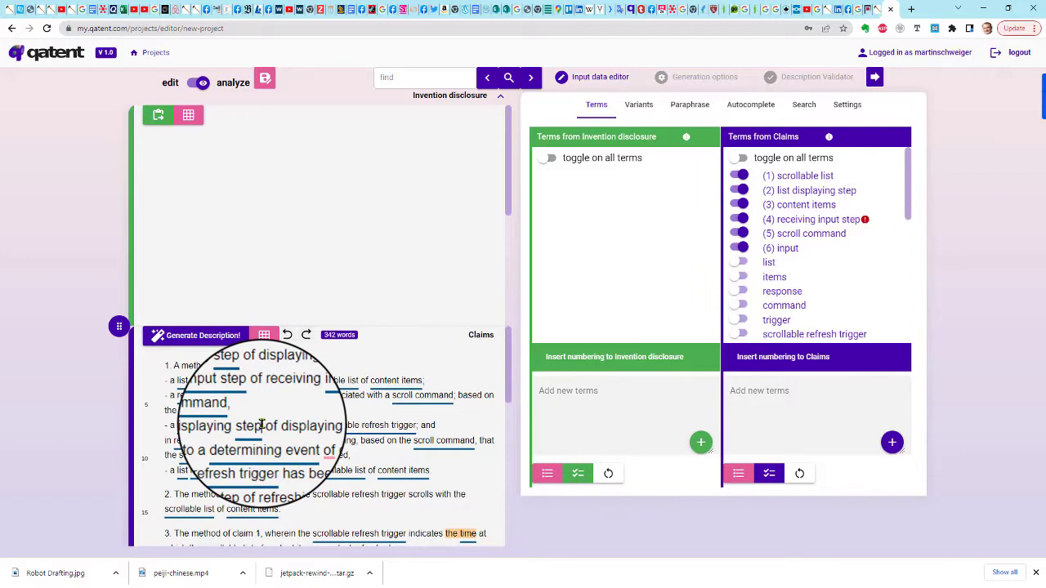
Add "trigger displaying step" from claim 1 as a new claim term and enable the existing term "scrollable refresh trigger".
{"action": "left_click_drag", "start_coordinate": [259, 425], "coordinate": [174, 426]}
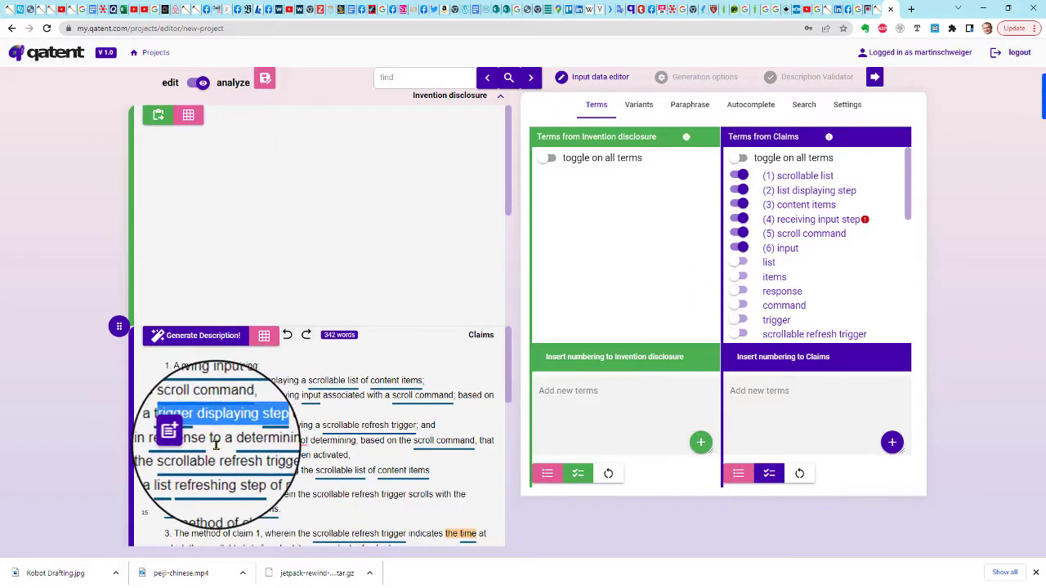
{"action": "left_click_drag", "start_coordinate": [216, 444], "coordinate": [231, 431]}
{"action": "left_click", "coordinate": [753, 400]}
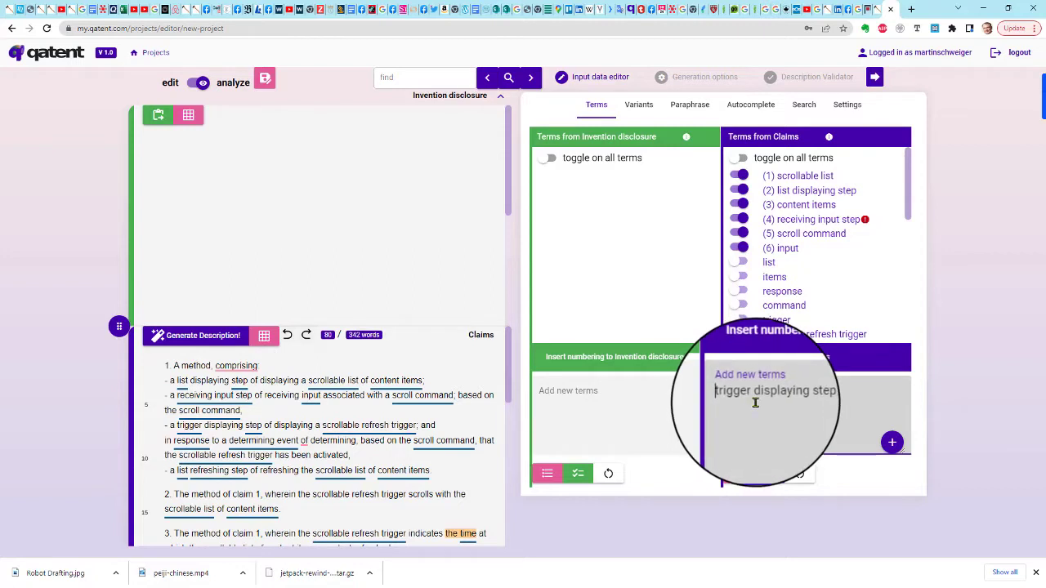
{"action": "left_click", "coordinate": [893, 444]}
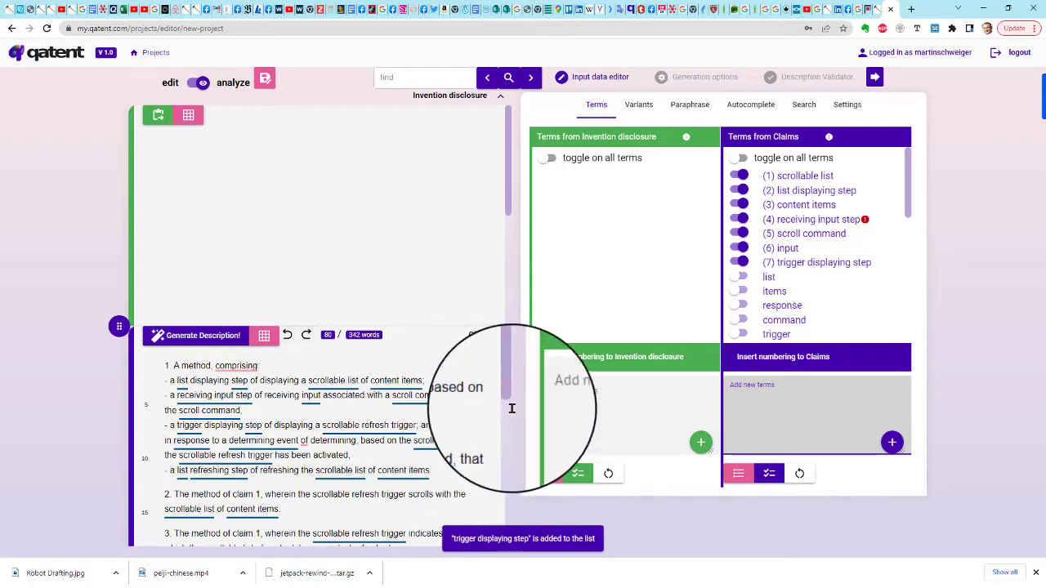
{"action": "scroll", "coordinate": [826, 269], "scroll_direction": "down", "scroll_amount": 1}
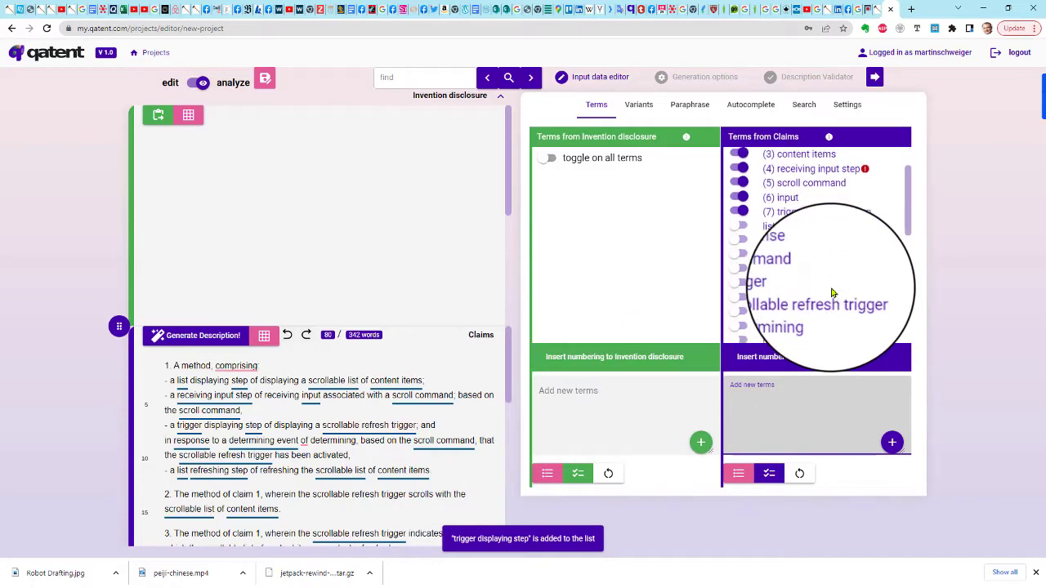
{"action": "left_click", "coordinate": [740, 295]}
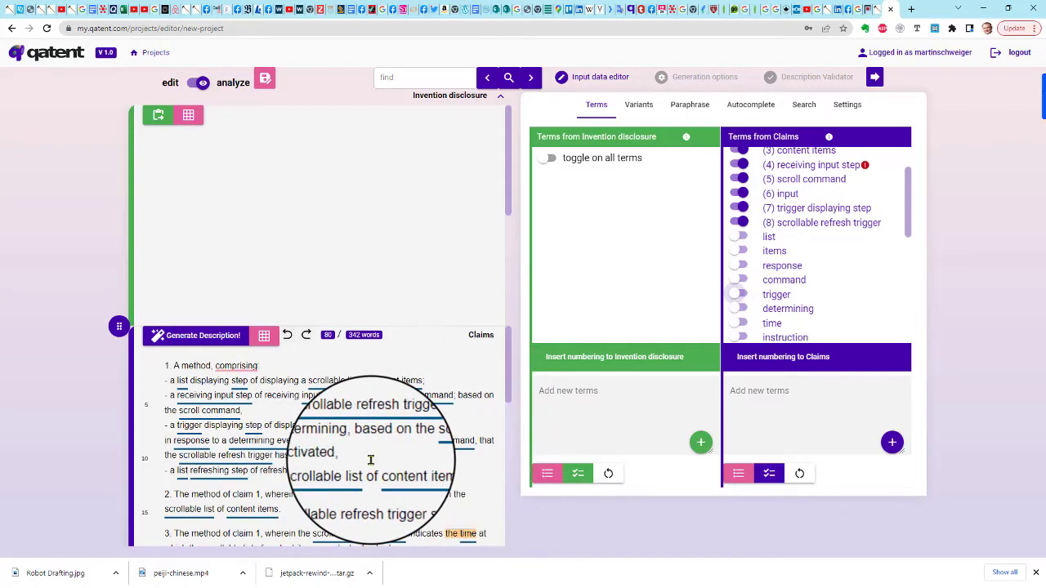
Enable the claim term "determining event" and add "list refreshing step" from claim 1 as a new claim term.
{"action": "scroll", "coordinate": [760, 315], "scroll_direction": "down", "scroll_amount": 2}
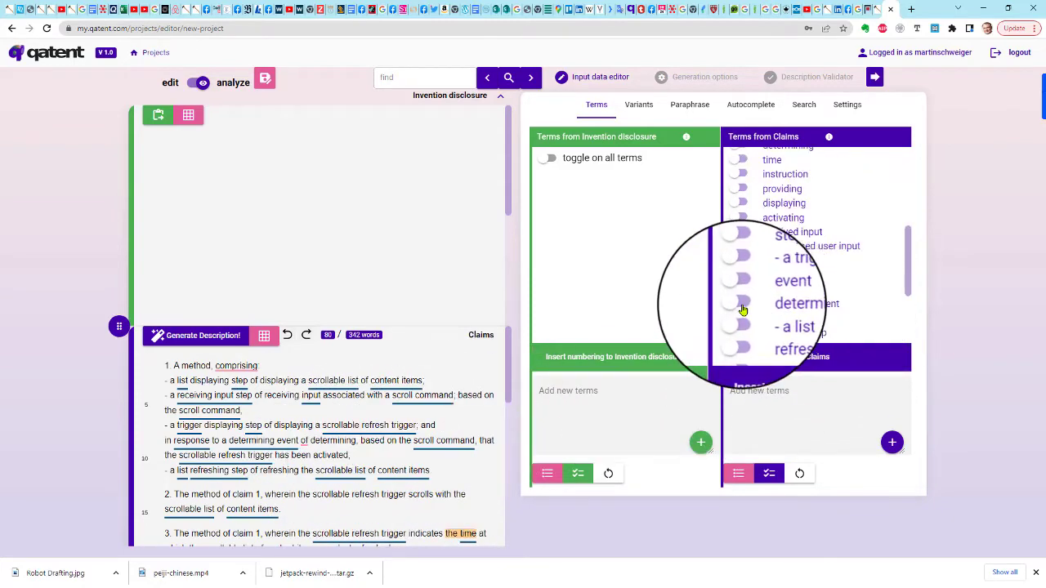
{"action": "left_click_drag", "start_coordinate": [238, 471], "coordinate": [178, 472]}
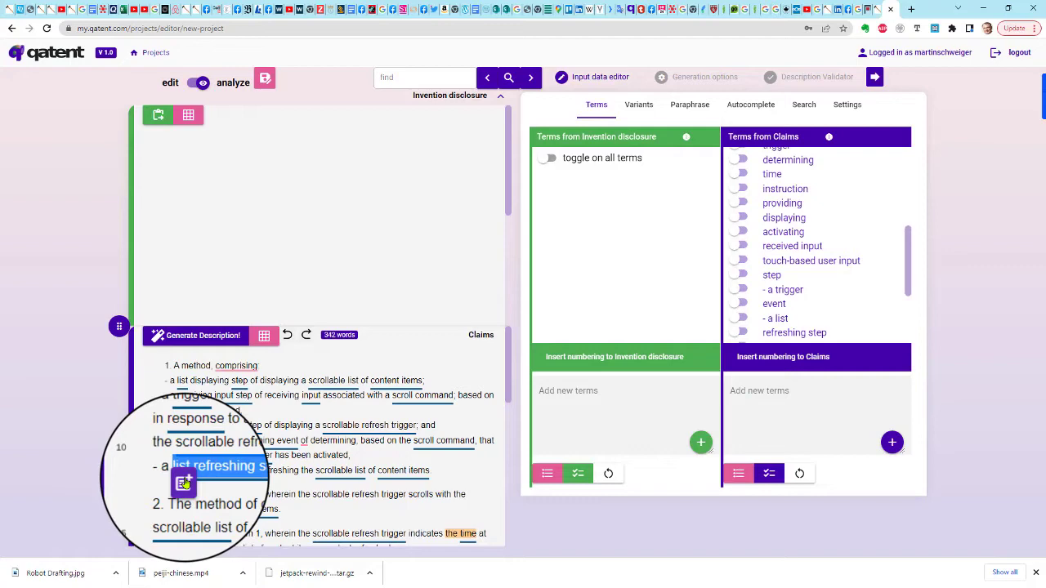
{"action": "scroll", "coordinate": [834, 291], "scroll_direction": "up", "scroll_amount": 1}
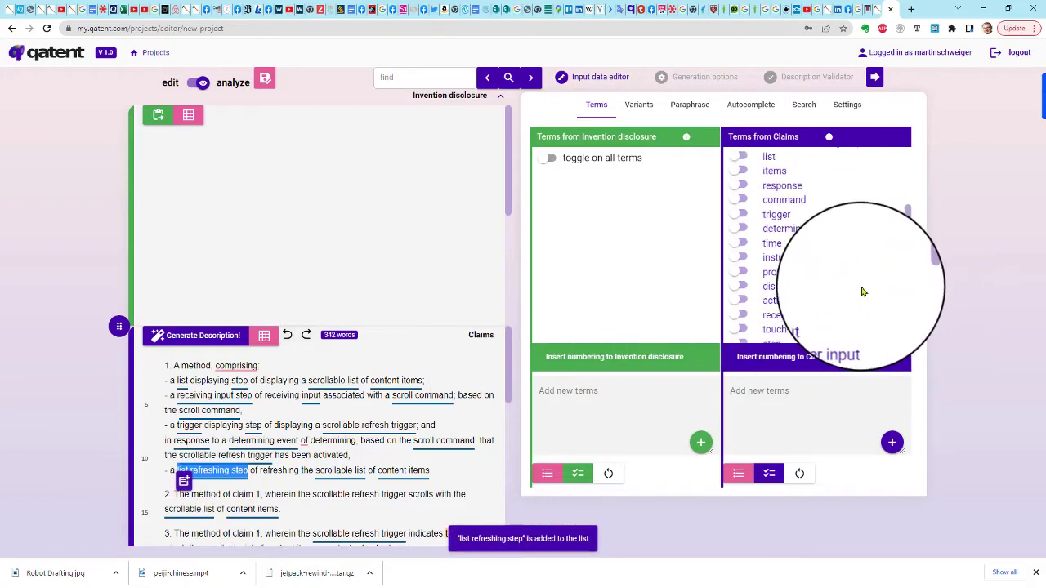
{"action": "scroll", "coordinate": [855, 296], "scroll_direction": "up", "scroll_amount": 3}
{"action": "scroll", "coordinate": [829, 281], "scroll_direction": "down", "scroll_amount": 1}
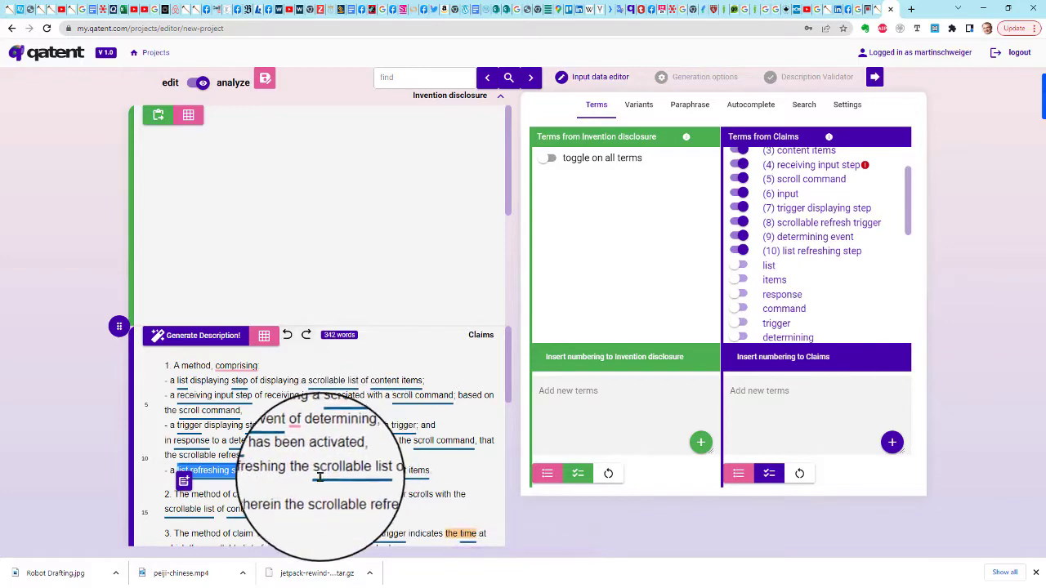
Add "first instruction" and "second instruction" from claim 4 as new claim terms and check the remaining dependent claims.
{"action": "scroll", "coordinate": [372, 425], "scroll_direction": "down", "scroll_amount": 1}
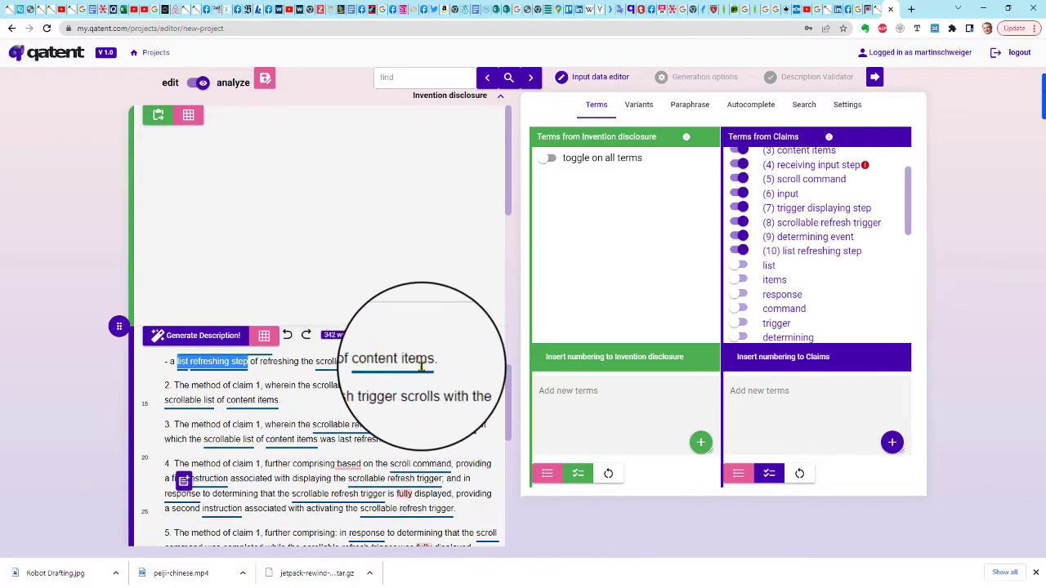
{"action": "scroll", "coordinate": [178, 426], "scroll_direction": "down", "scroll_amount": 1}
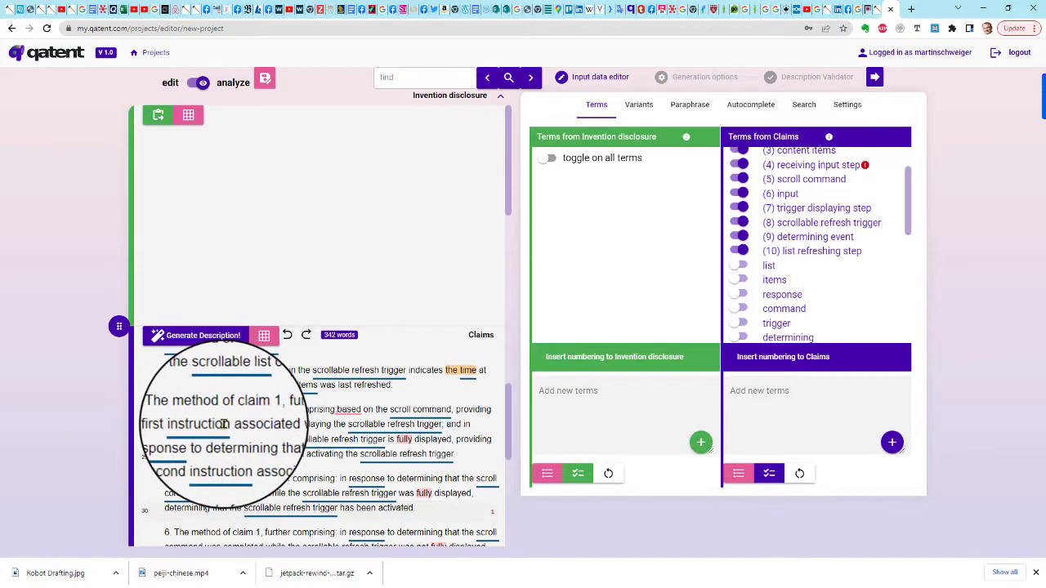
{"action": "left_click_drag", "start_coordinate": [223, 424], "coordinate": [181, 432]}
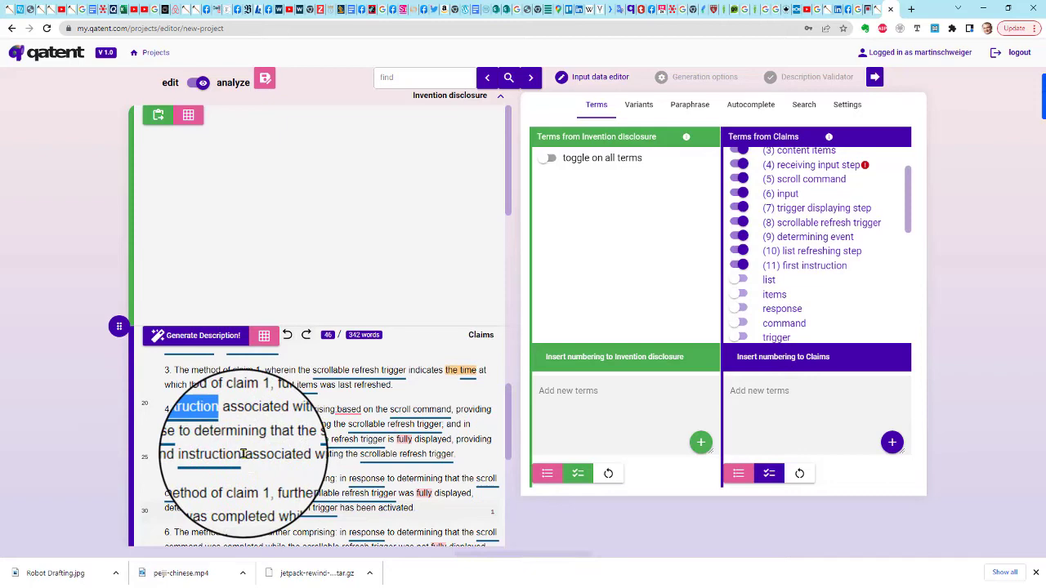
{"action": "left_click_drag", "start_coordinate": [243, 454], "coordinate": [182, 466]}
{"action": "scroll", "coordinate": [280, 408], "scroll_direction": "down", "scroll_amount": 2}
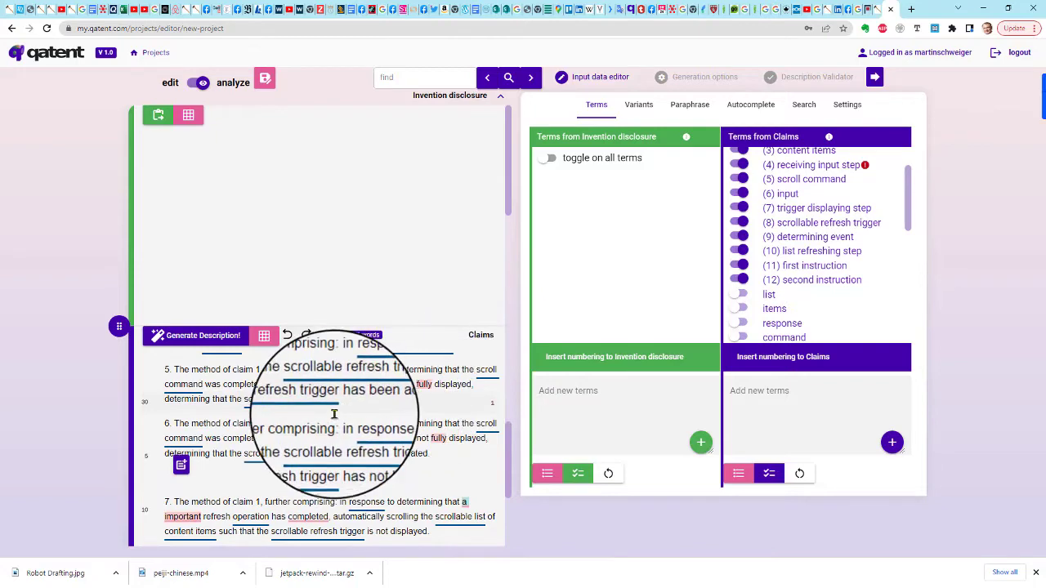
{"action": "scroll", "coordinate": [282, 420], "scroll_direction": "down", "scroll_amount": 1}
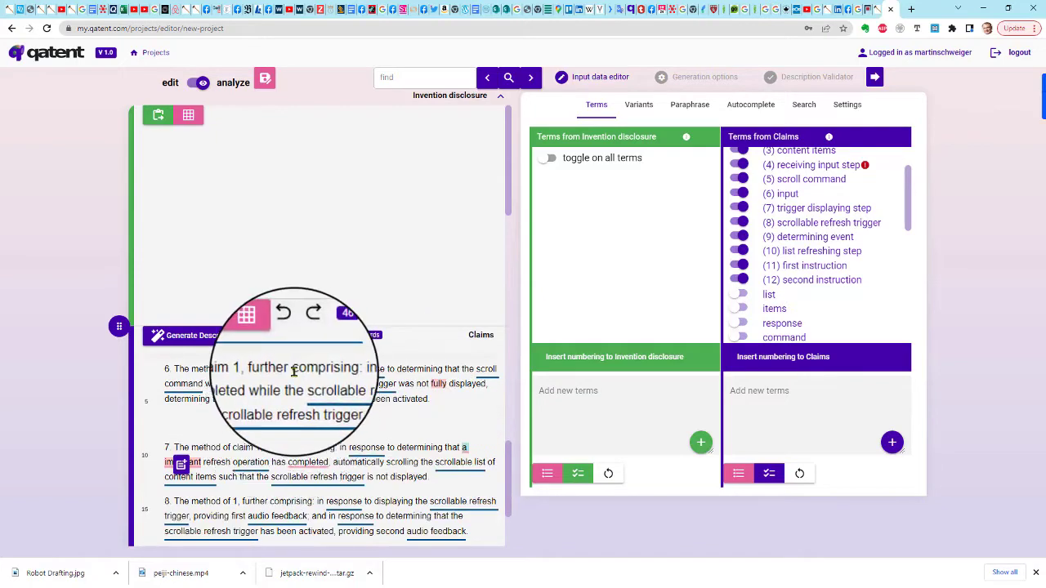
Insert the term numbering into the claims and review the reference numerals throughout the claim text.
{"action": "scroll", "coordinate": [282, 440], "scroll_direction": "up", "scroll_amount": 5}
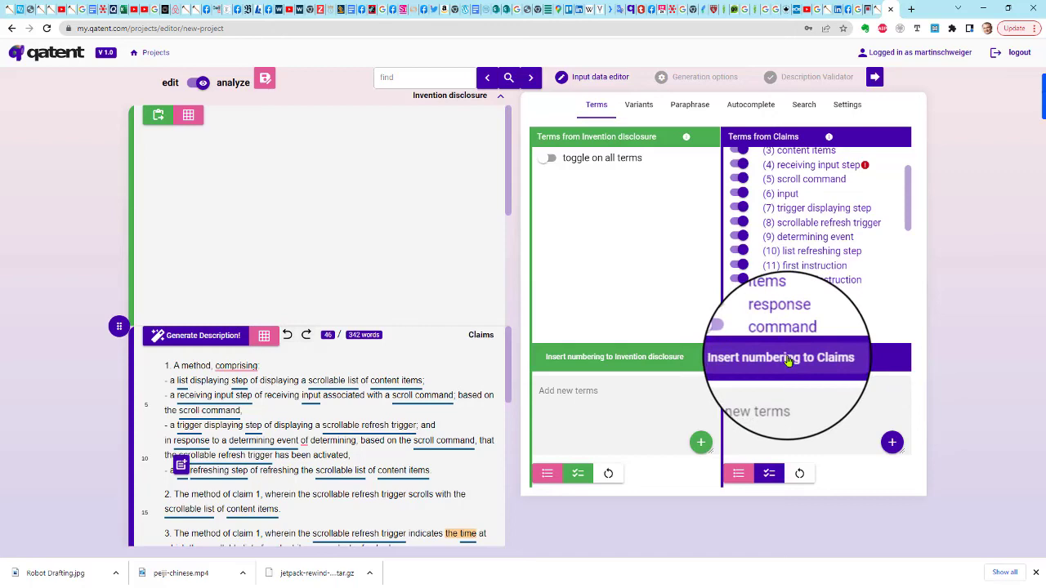
{"action": "left_click", "coordinate": [787, 360]}
{"action": "scroll", "coordinate": [340, 448], "scroll_direction": "down", "scroll_amount": 5}
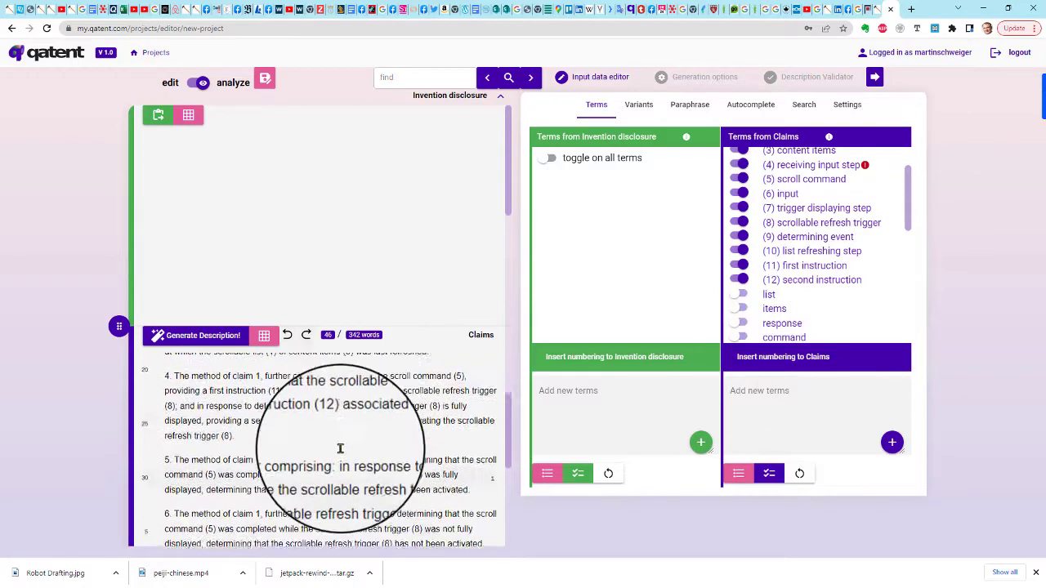
{"action": "scroll", "coordinate": [340, 449], "scroll_direction": "down", "scroll_amount": 1}
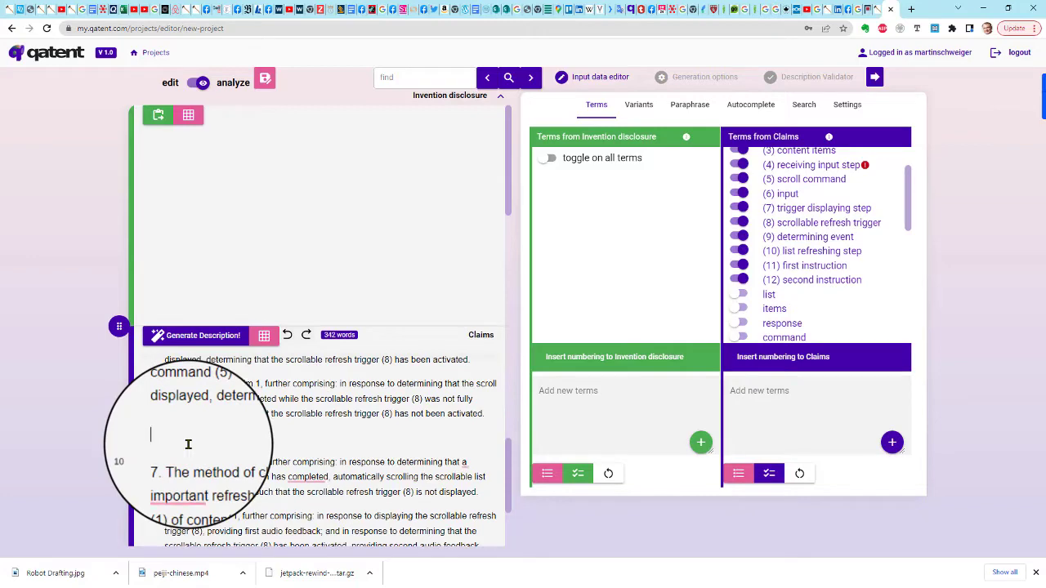
{"action": "scroll", "coordinate": [478, 458], "scroll_direction": "down", "scroll_amount": 2}
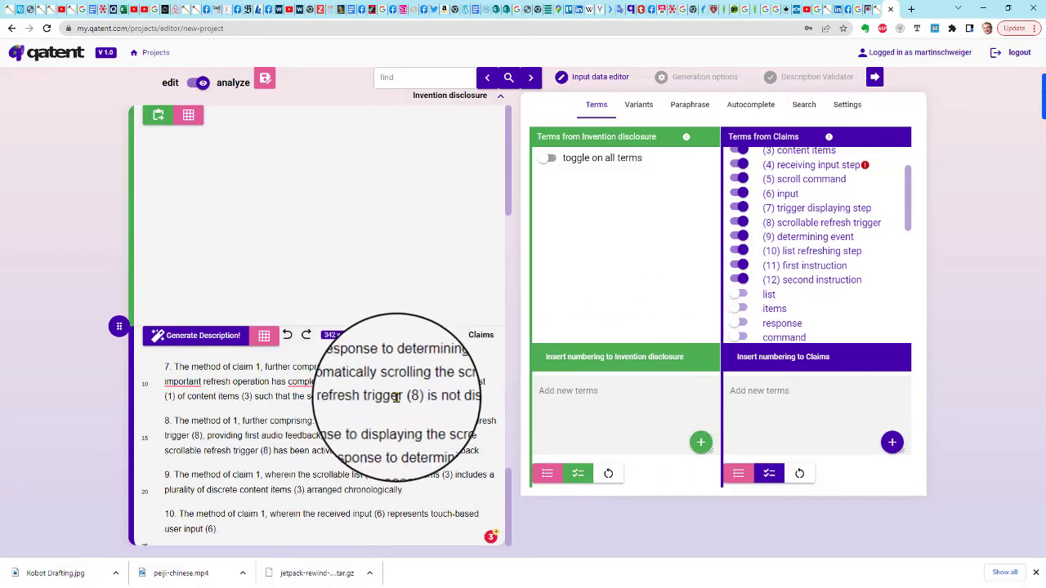
{"action": "scroll", "coordinate": [392, 437], "scroll_direction": "up", "scroll_amount": 4}
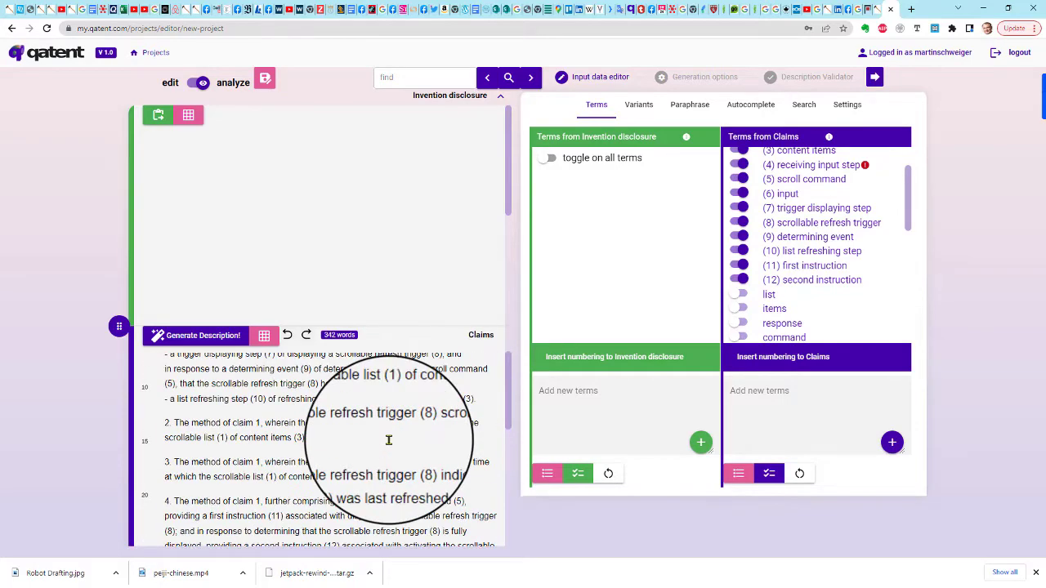
{"action": "scroll", "coordinate": [389, 440], "scroll_direction": "up", "scroll_amount": 2}
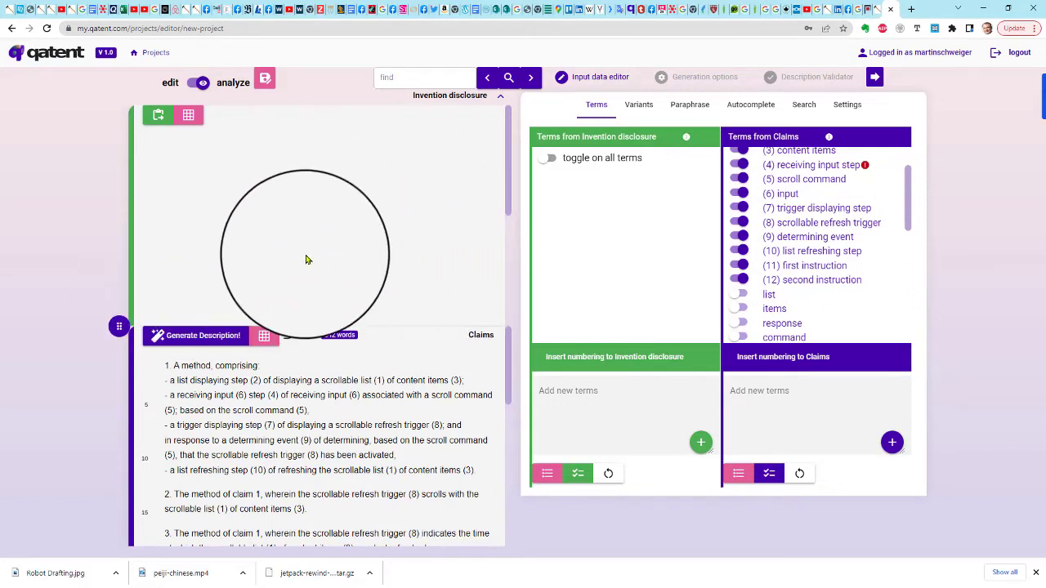
Save the claims and generate the patent draft in Express mode, keeping the preset section options.
{"action": "left_click", "coordinate": [202, 337]}
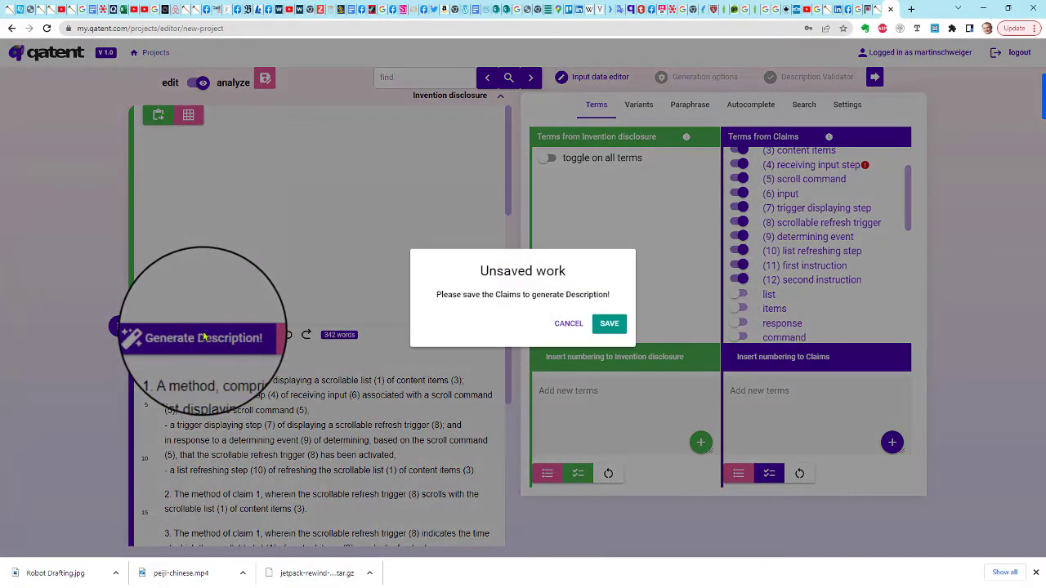
{"action": "left_click", "coordinate": [612, 327]}
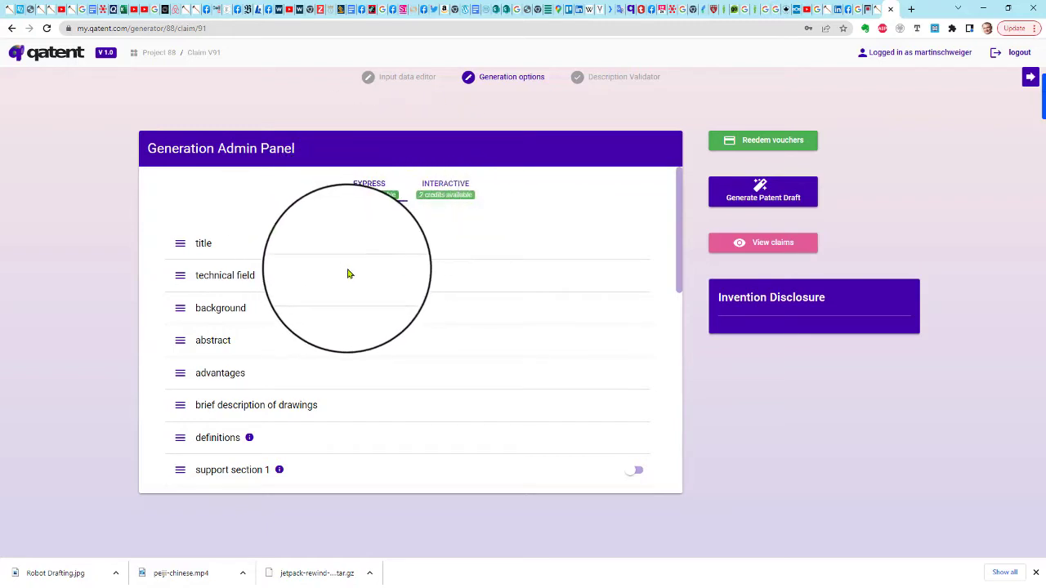
{"action": "scroll", "coordinate": [340, 294], "scroll_direction": "down", "scroll_amount": 3}
{"action": "scroll", "coordinate": [362, 276], "scroll_direction": "up", "scroll_amount": 3}
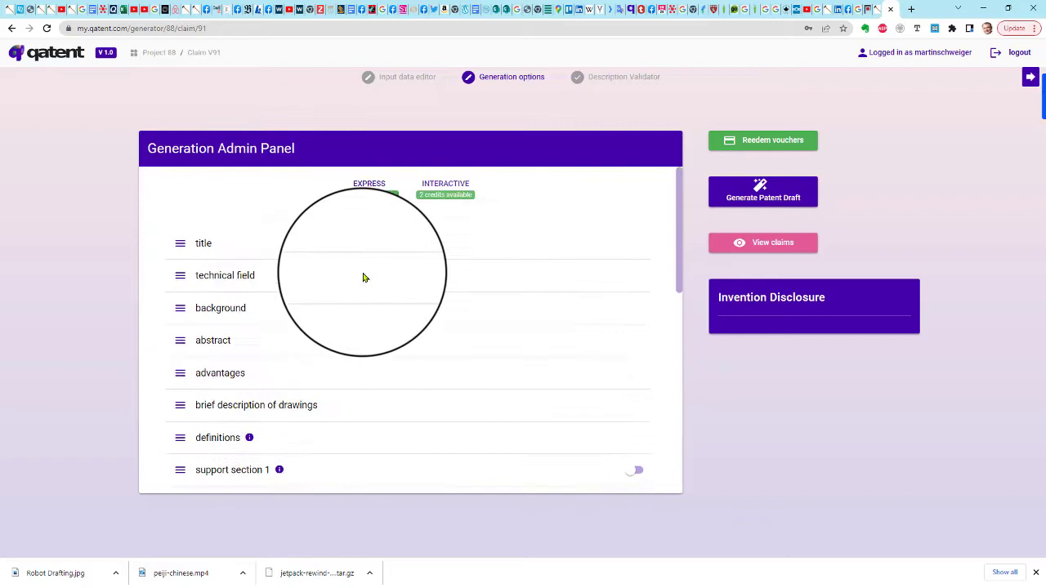
{"action": "scroll", "coordinate": [365, 278], "scroll_direction": "down", "scroll_amount": 3}
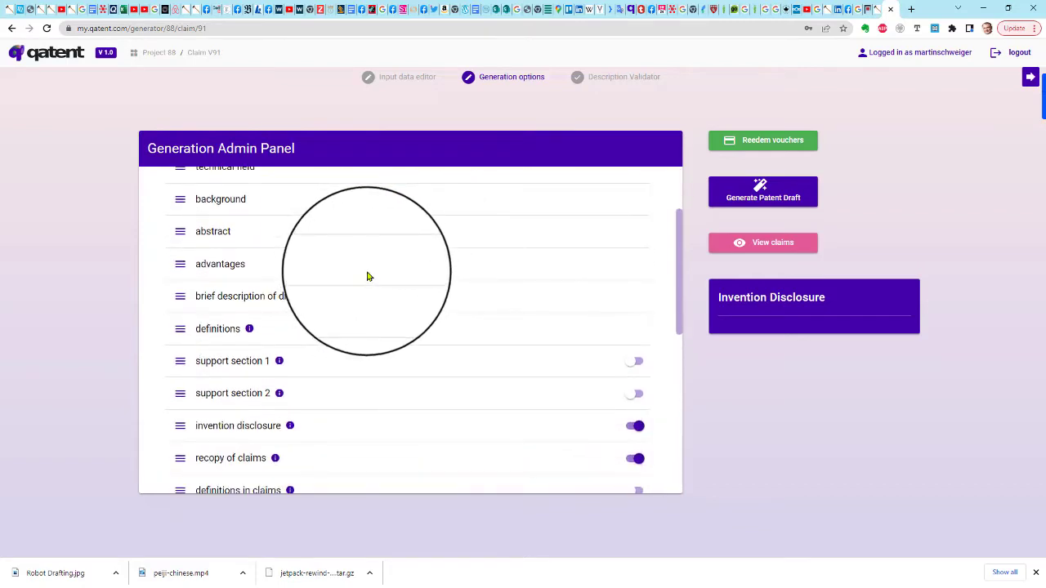
{"action": "scroll", "coordinate": [372, 275], "scroll_direction": "down", "scroll_amount": 3}
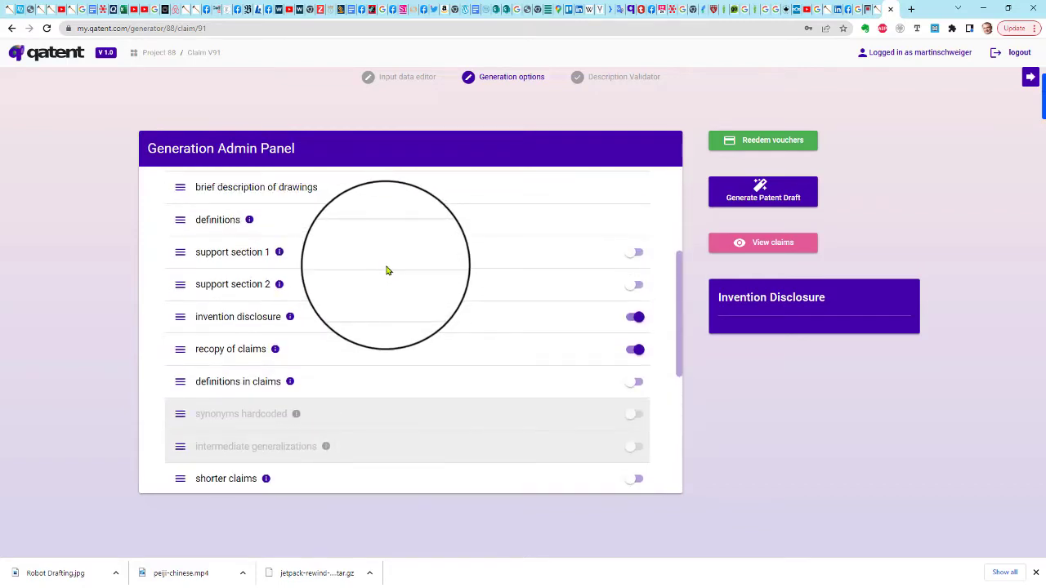
{"action": "scroll", "coordinate": [388, 270], "scroll_direction": "up", "scroll_amount": 6}
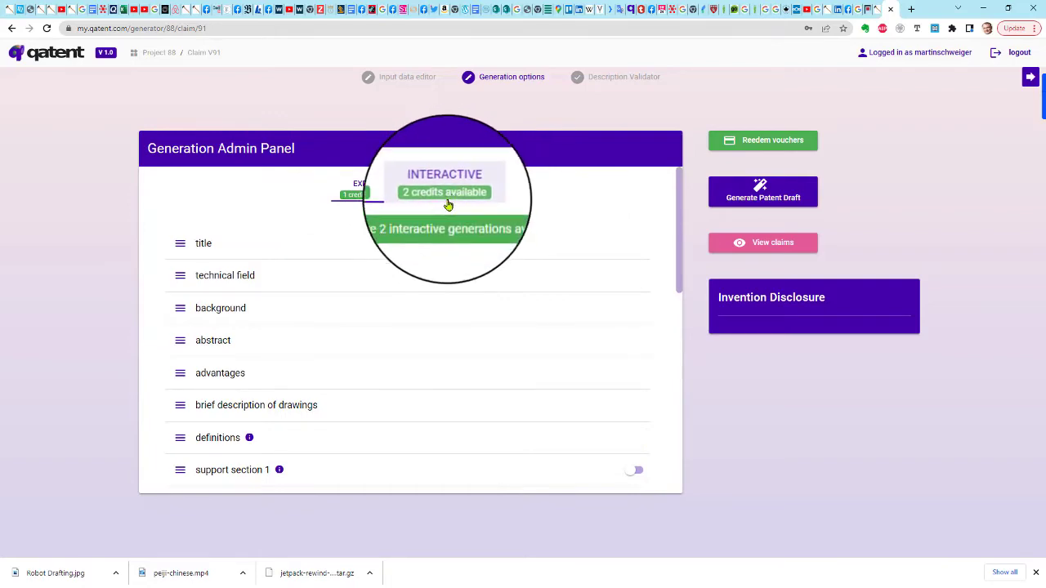
{"action": "scroll", "coordinate": [383, 309], "scroll_direction": "down", "scroll_amount": 12}
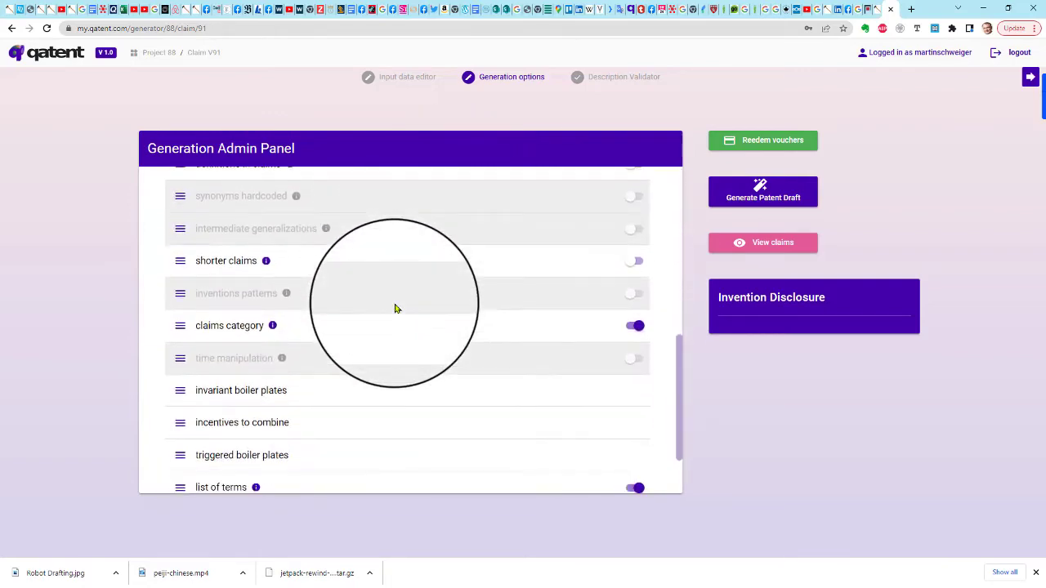
{"action": "scroll", "coordinate": [395, 308], "scroll_direction": "down", "scroll_amount": 2}
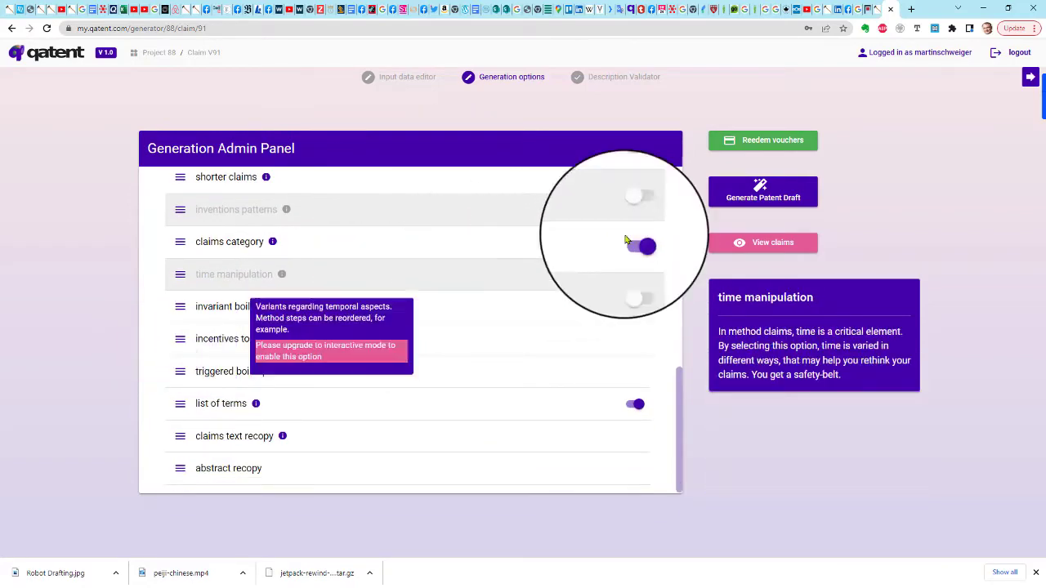
{"action": "left_click", "coordinate": [764, 192]}
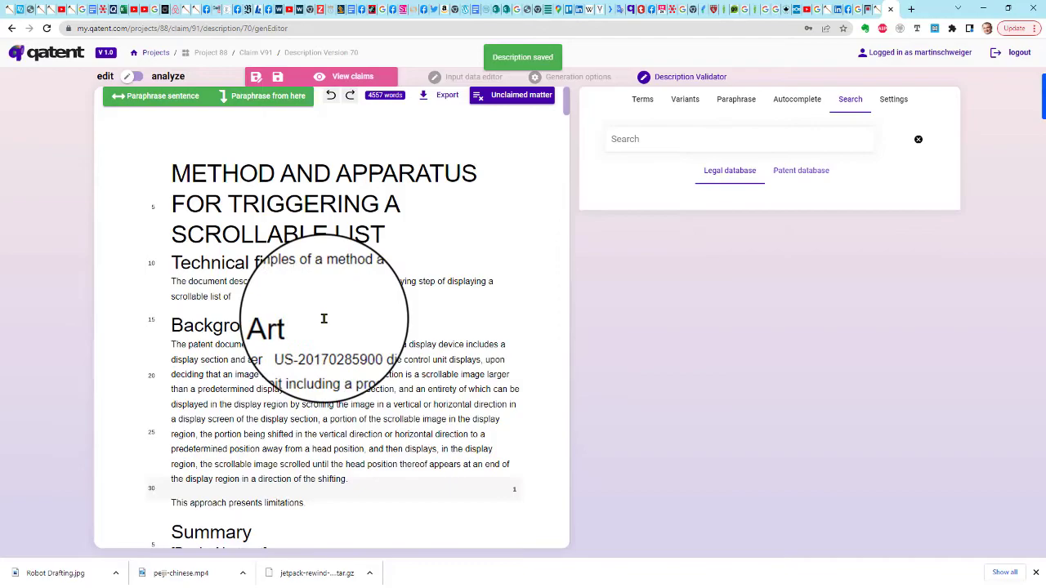
Examine the generated description from the background art through the definitions and claim-based sections to the invariant boiler plates.
{"action": "scroll", "coordinate": [334, 315], "scroll_direction": "down", "scroll_amount": 3}
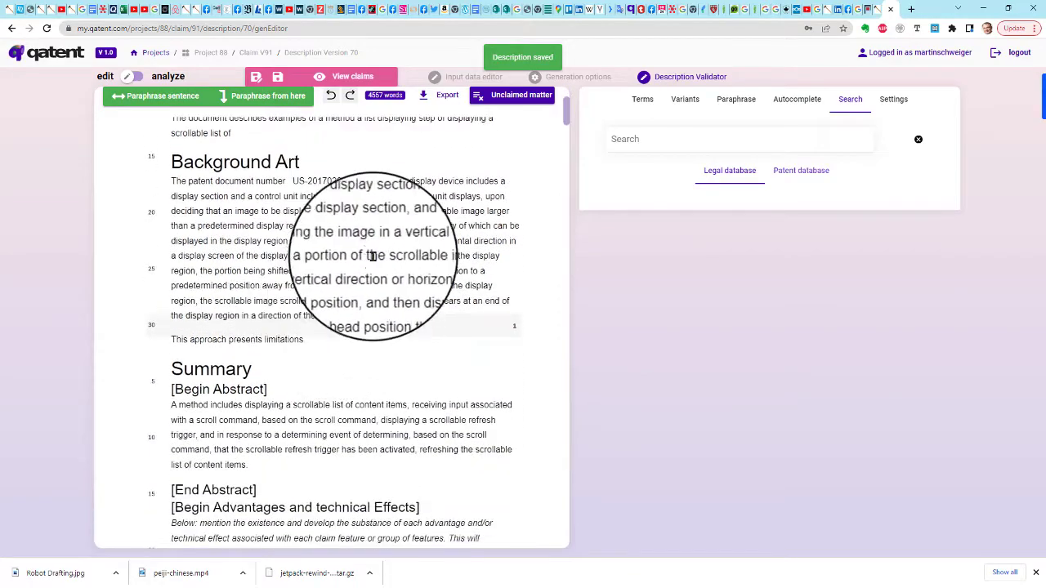
{"action": "scroll", "coordinate": [358, 223], "scroll_direction": "down", "scroll_amount": 10}
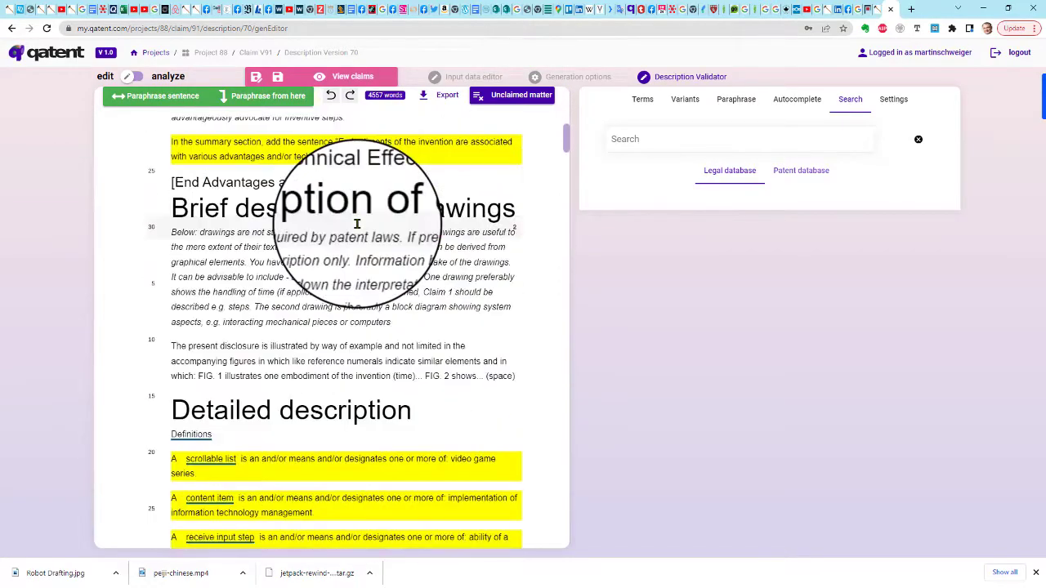
{"action": "scroll", "coordinate": [357, 222], "scroll_direction": "down", "scroll_amount": 15}
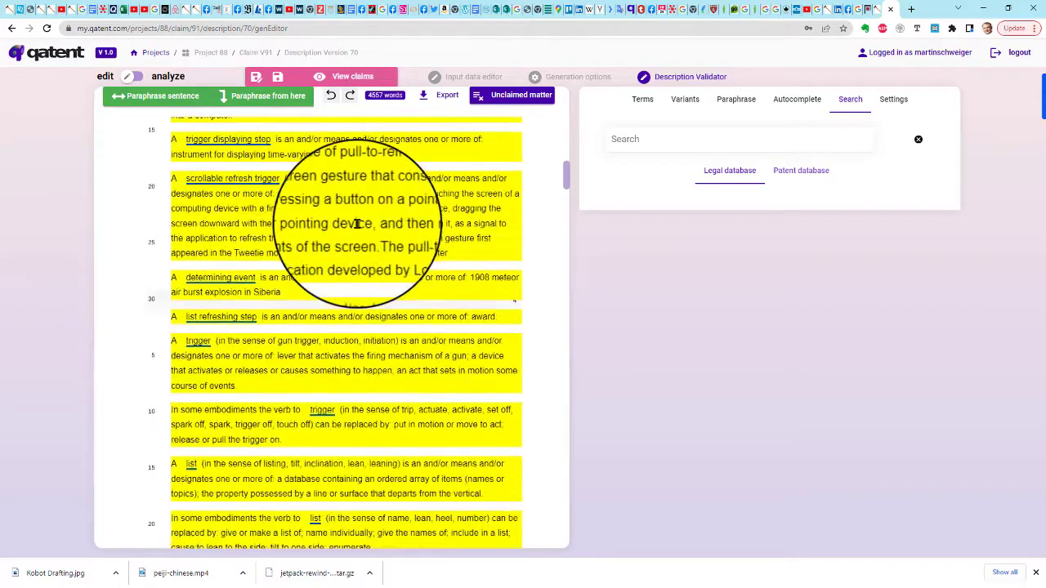
{"action": "scroll", "coordinate": [357, 222], "scroll_direction": "down", "scroll_amount": 15}
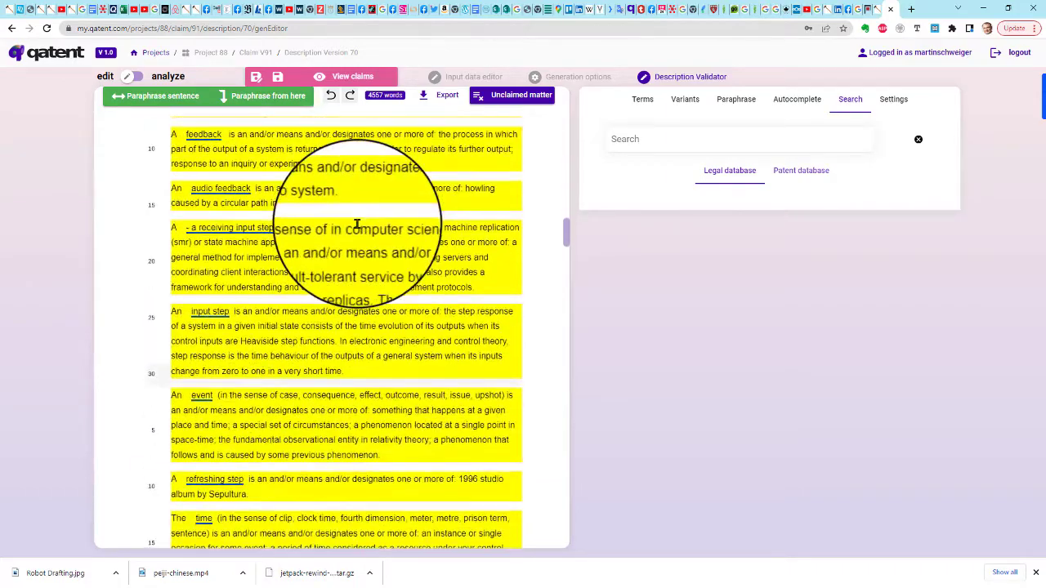
{"action": "scroll", "coordinate": [357, 222], "scroll_direction": "down", "scroll_amount": 15}
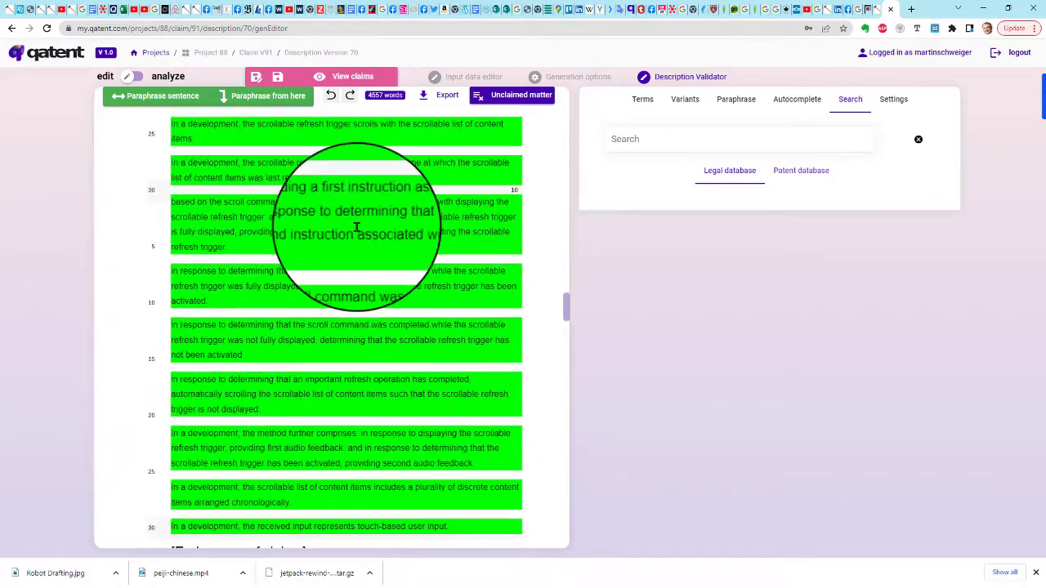
{"action": "scroll", "coordinate": [356, 228], "scroll_direction": "down", "scroll_amount": 10}
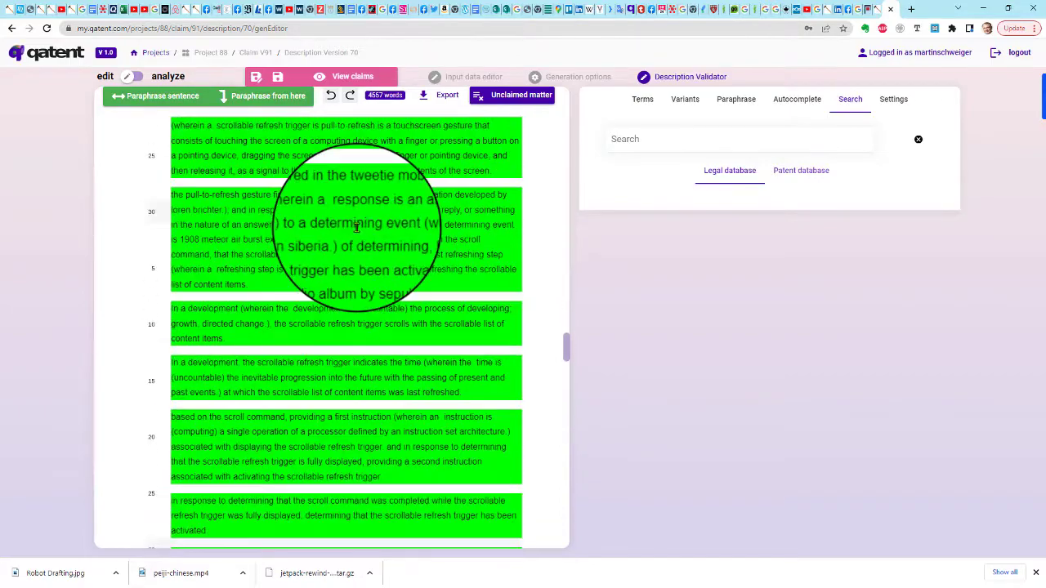
{"action": "scroll", "coordinate": [357, 228], "scroll_direction": "down", "scroll_amount": 10}
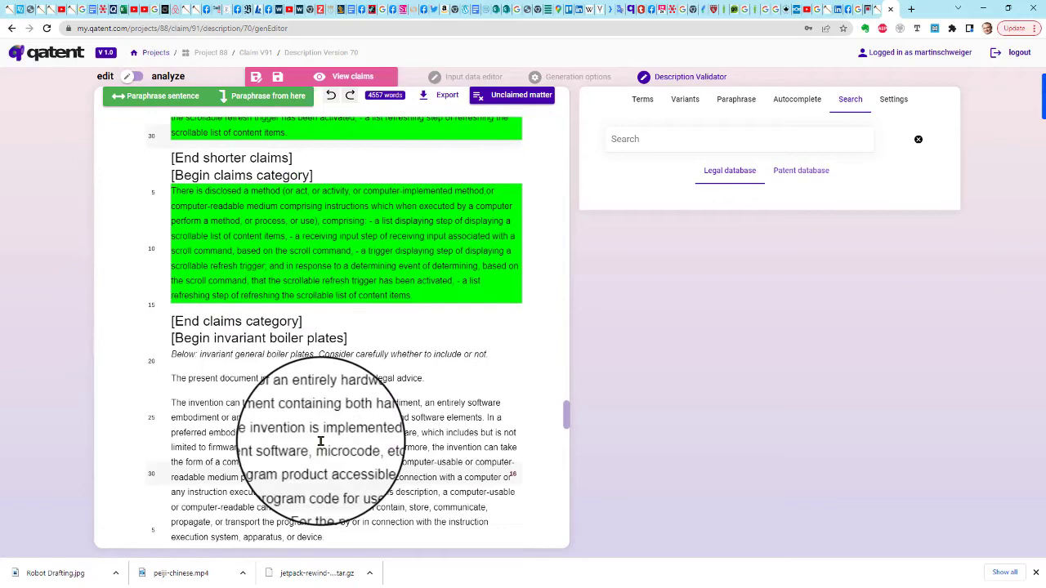
Select the italic note introducing the invariant boiler plates and read the boilerplate and incentives-to-combine sections.
{"action": "left_click", "coordinate": [406, 360], "text": "shift"}
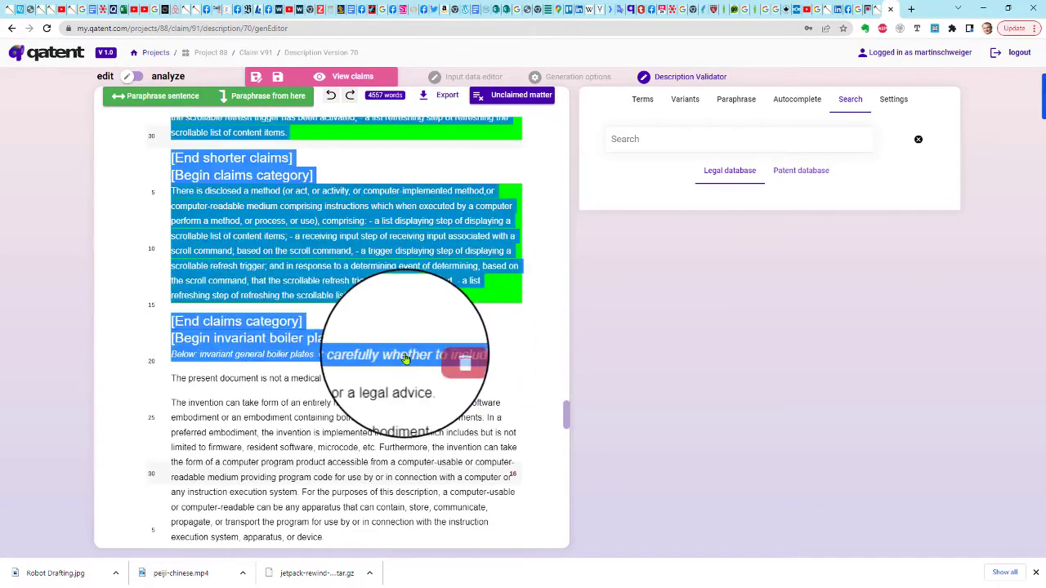
{"action": "left_click_drag", "start_coordinate": [488, 355], "coordinate": [170, 354]}
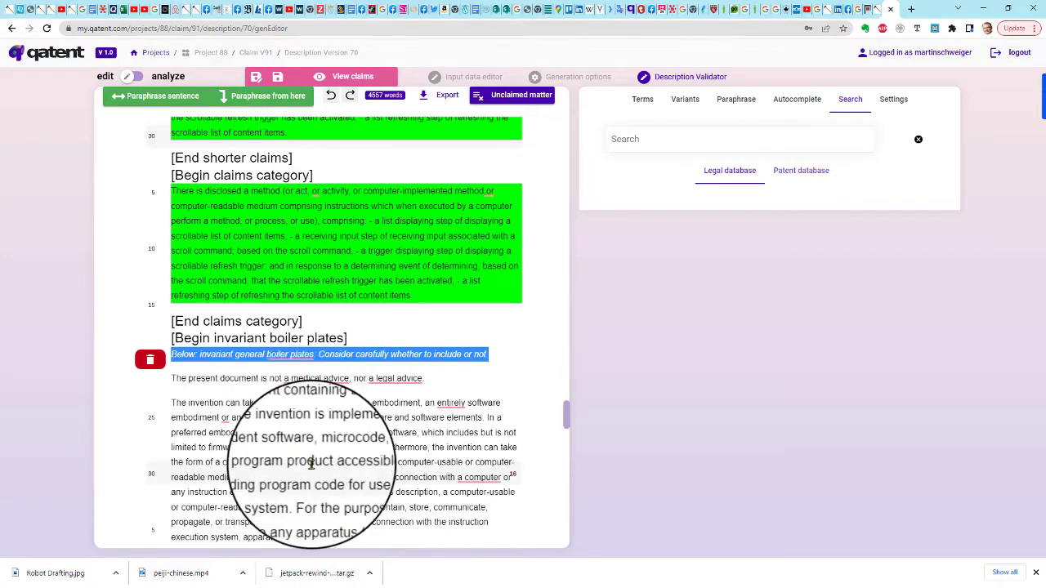
{"action": "scroll", "coordinate": [312, 464], "scroll_direction": "down", "scroll_amount": 3}
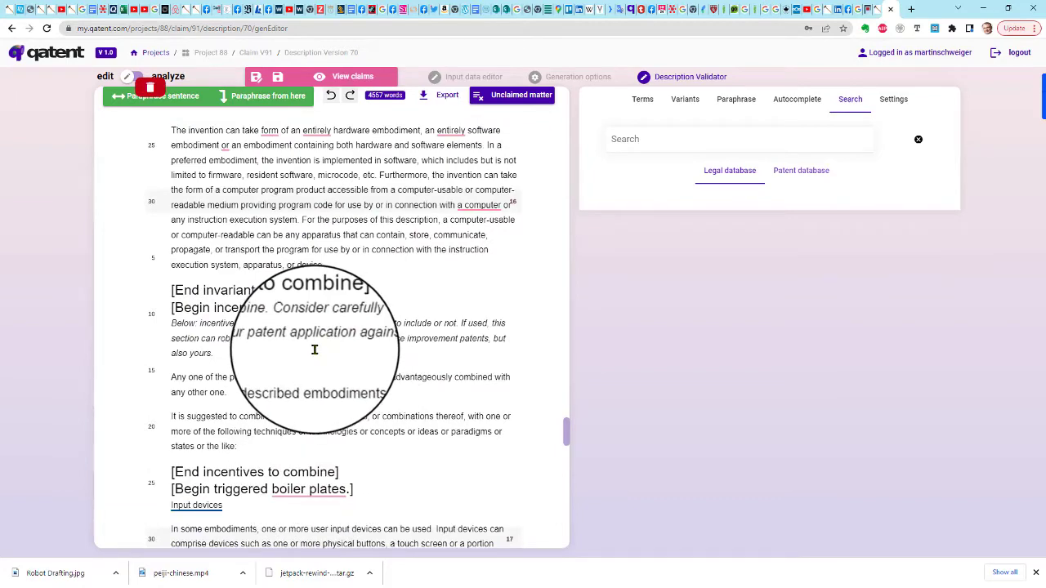
{"action": "scroll", "coordinate": [302, 349], "scroll_direction": "up", "scroll_amount": 2}
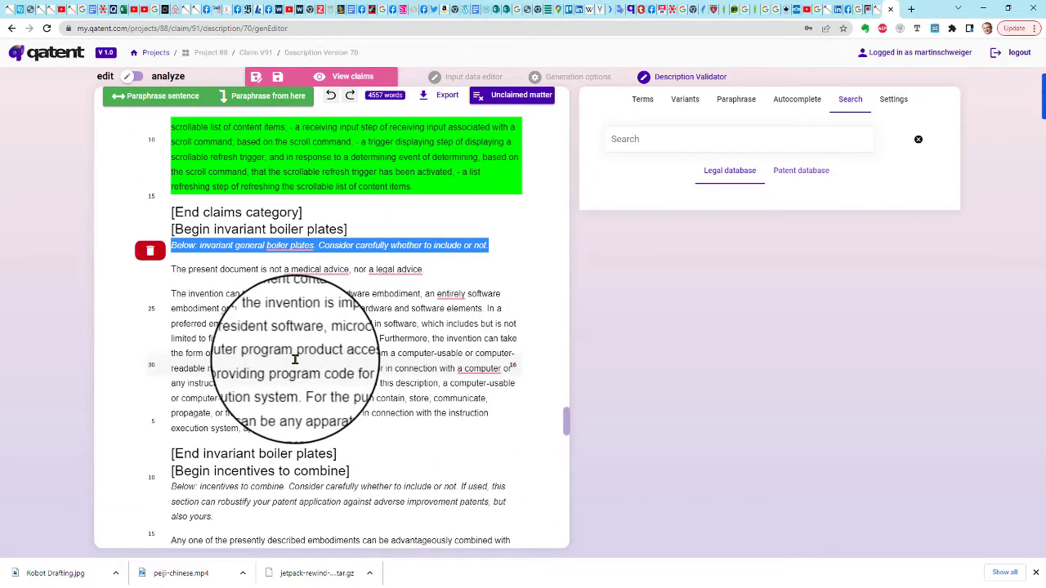
Examine the claim-based sections of the generated description and the term definitions under the detailed description.
{"action": "scroll", "coordinate": [296, 366], "scroll_direction": "up", "scroll_amount": 15}
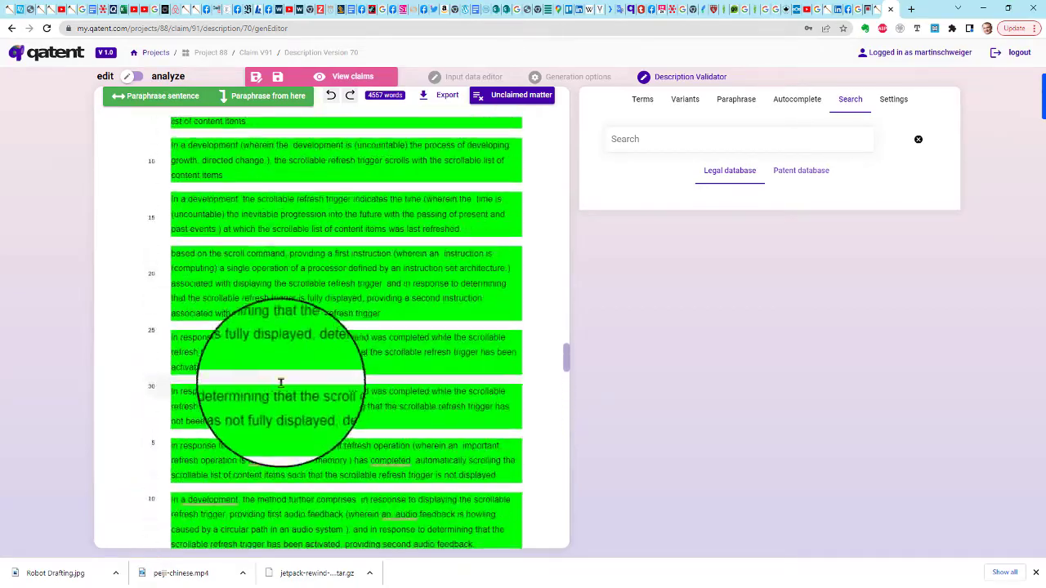
{"action": "scroll", "coordinate": [280, 384], "scroll_direction": "up", "scroll_amount": 15}
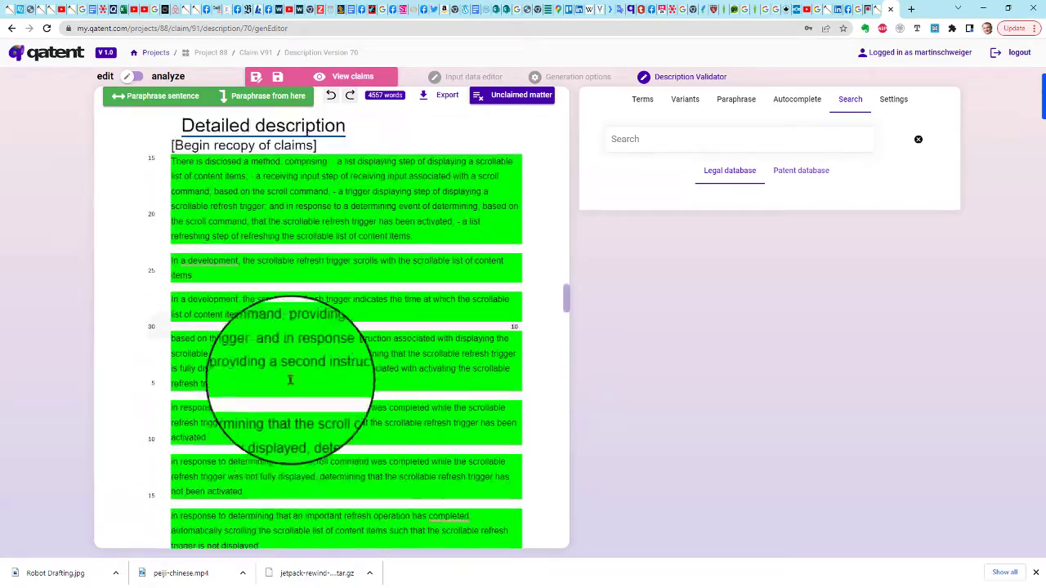
{"action": "scroll", "coordinate": [300, 376], "scroll_direction": "down", "scroll_amount": 15}
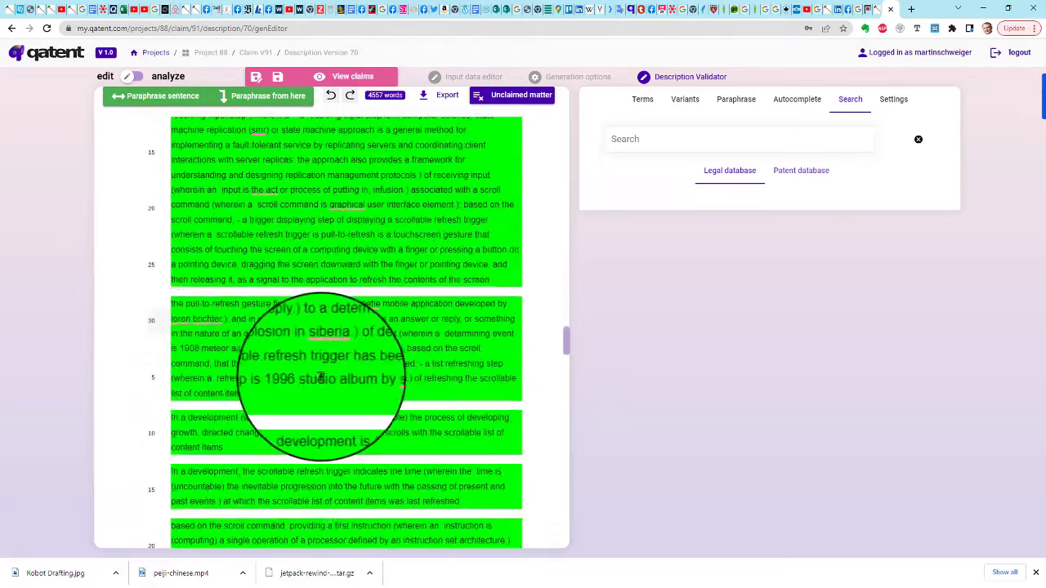
{"action": "scroll", "coordinate": [334, 367], "scroll_direction": "down", "scroll_amount": 15}
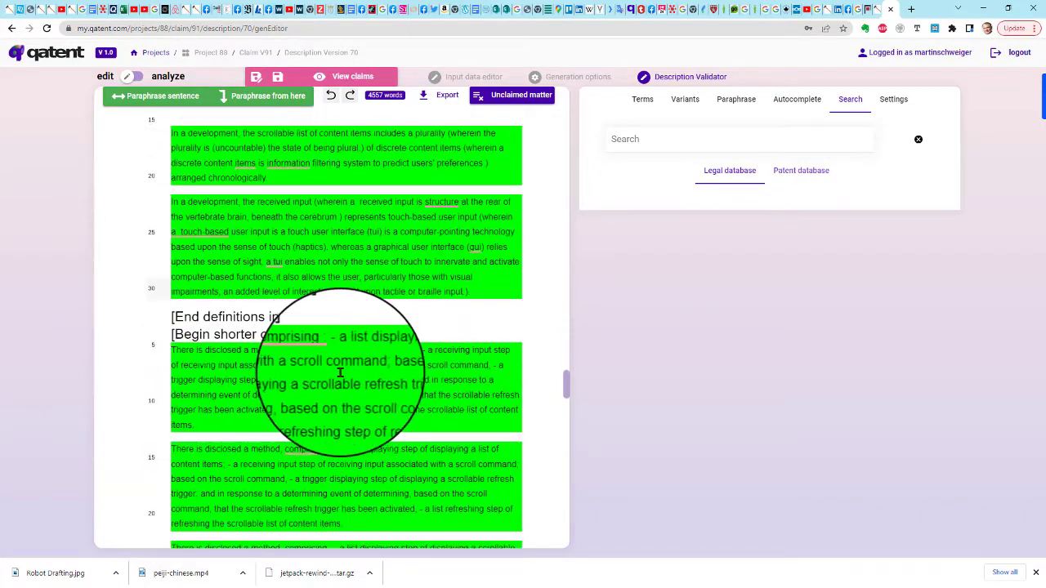
{"action": "scroll", "coordinate": [329, 357], "scroll_direction": "up", "scroll_amount": 15}
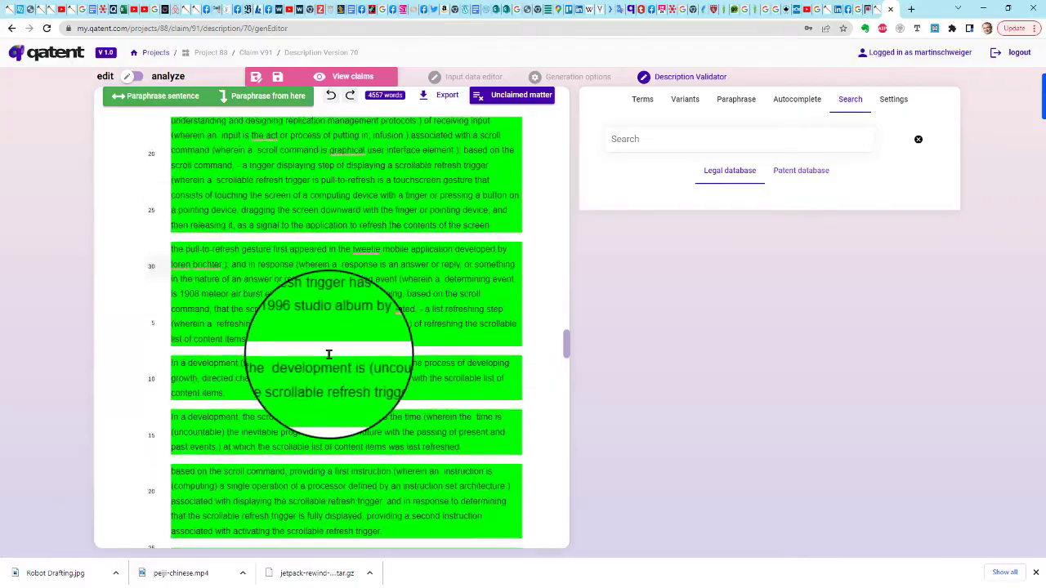
{"action": "scroll", "coordinate": [327, 351], "scroll_direction": "up", "scroll_amount": 15}
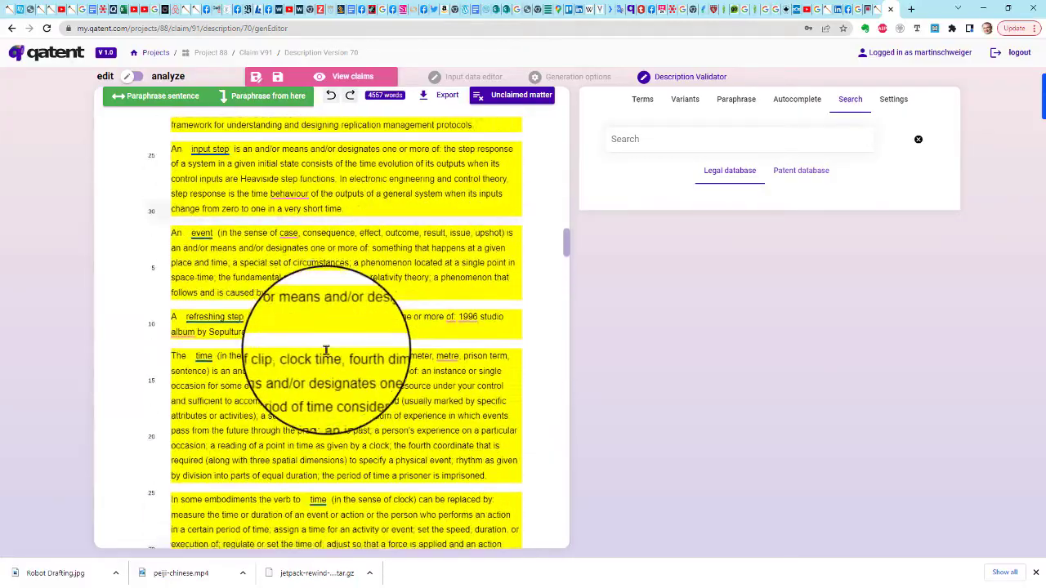
{"action": "scroll", "coordinate": [325, 350], "scroll_direction": "up", "scroll_amount": 10}
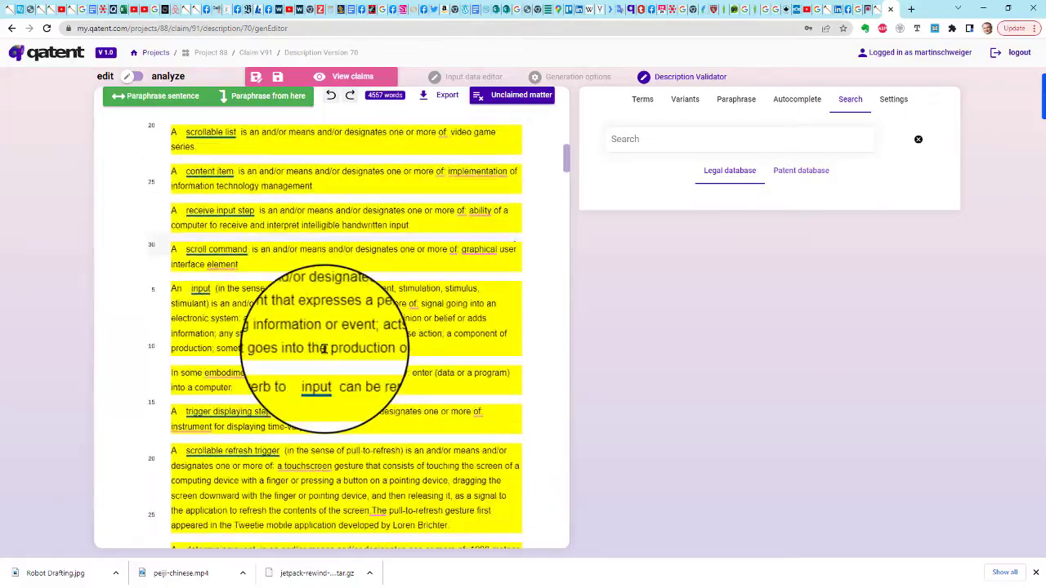
{"action": "scroll", "coordinate": [325, 349], "scroll_direction": "down", "scroll_amount": 3}
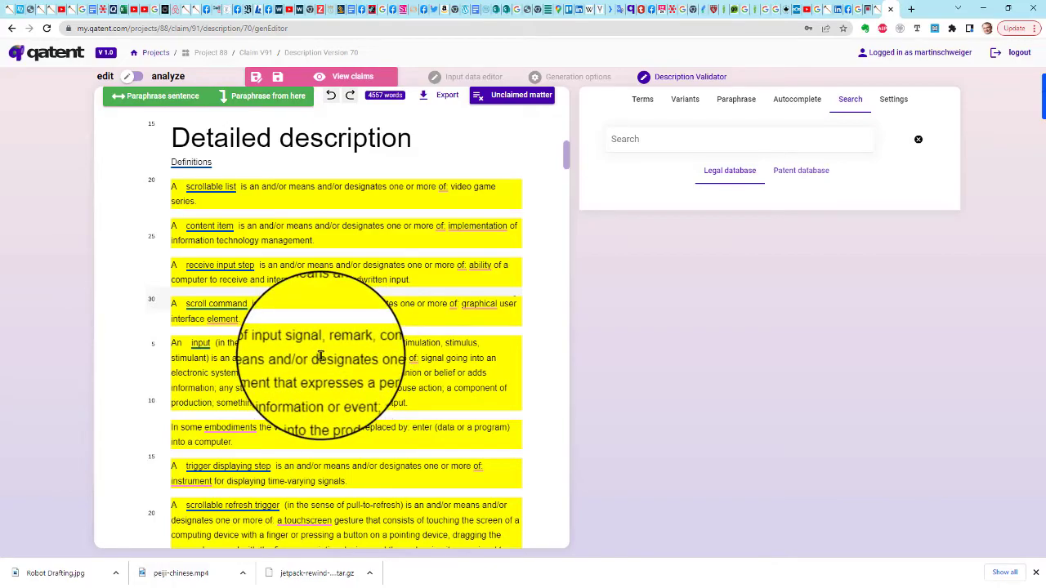
{"action": "scroll", "coordinate": [321, 356], "scroll_direction": "up", "scroll_amount": 10}
{"action": "scroll", "coordinate": [319, 311], "scroll_direction": "down", "scroll_amount": 14}
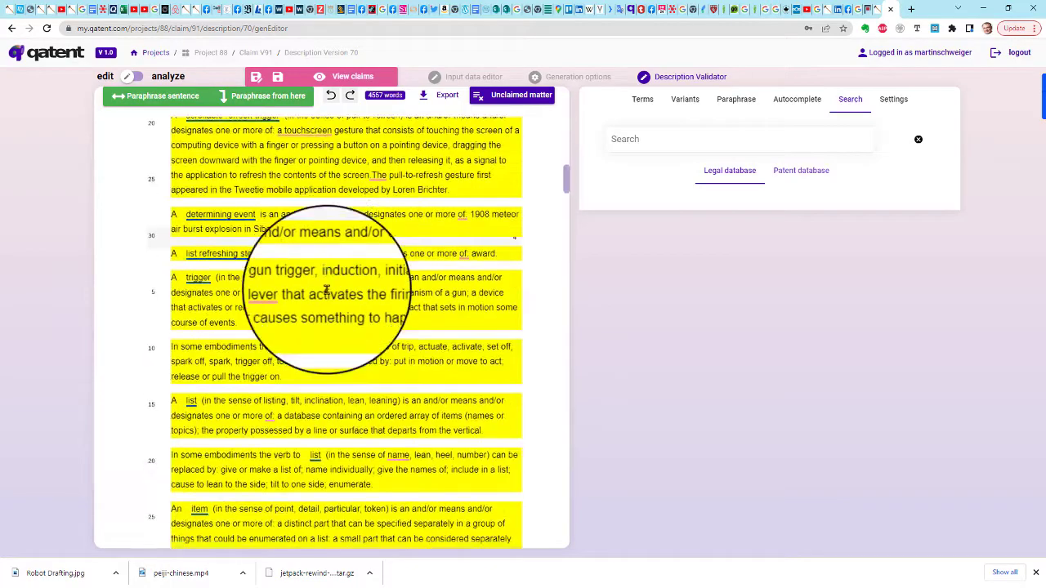
{"action": "scroll", "coordinate": [325, 327], "scroll_direction": "down", "scroll_amount": 5}
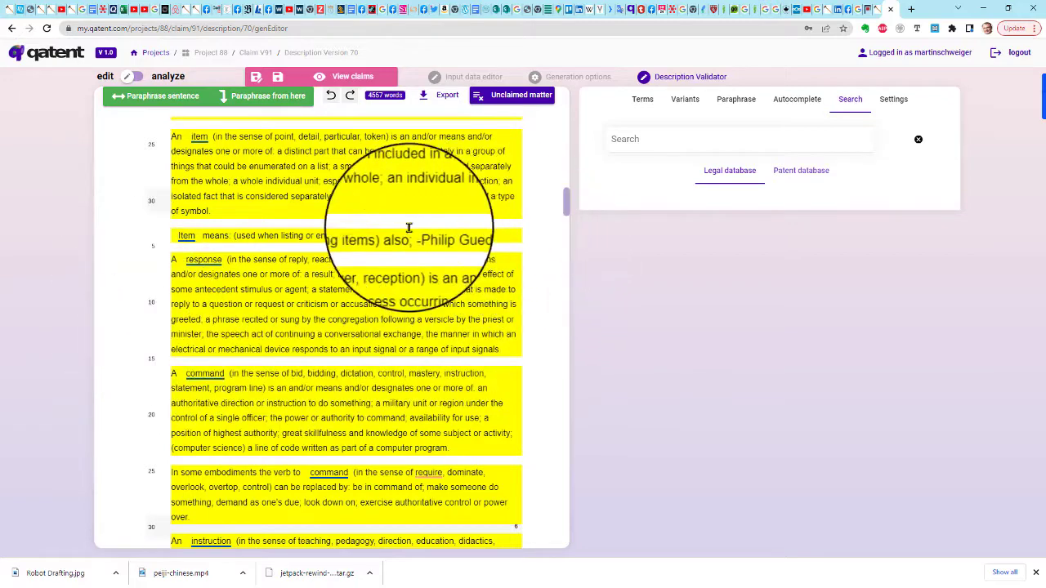
Export the description as a .doc file and open the downloaded document in Word.
{"action": "left_click", "coordinate": [442, 95]}
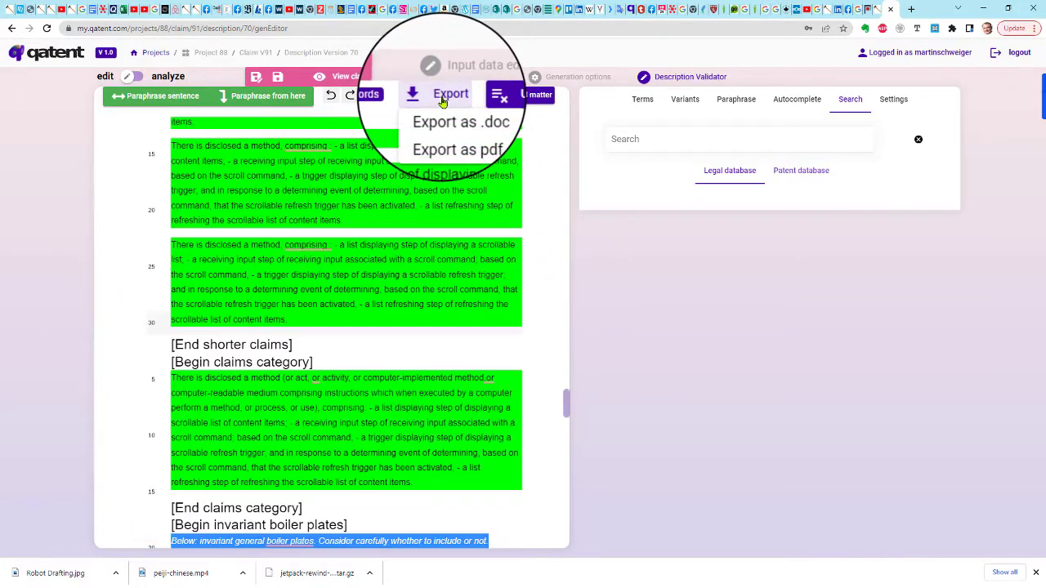
{"action": "left_click", "coordinate": [454, 119]}
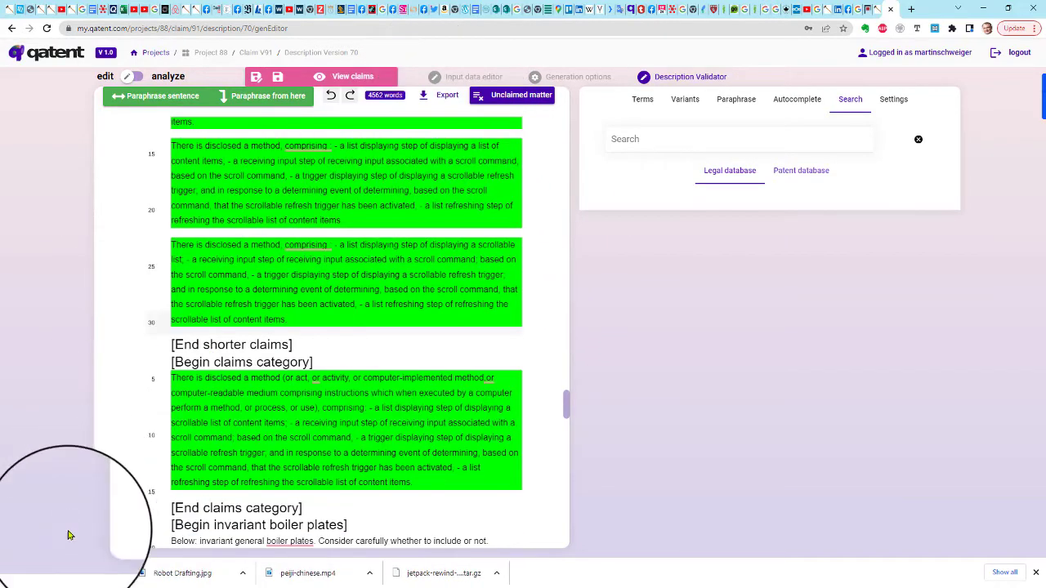
{"action": "left_click", "coordinate": [105, 576]}
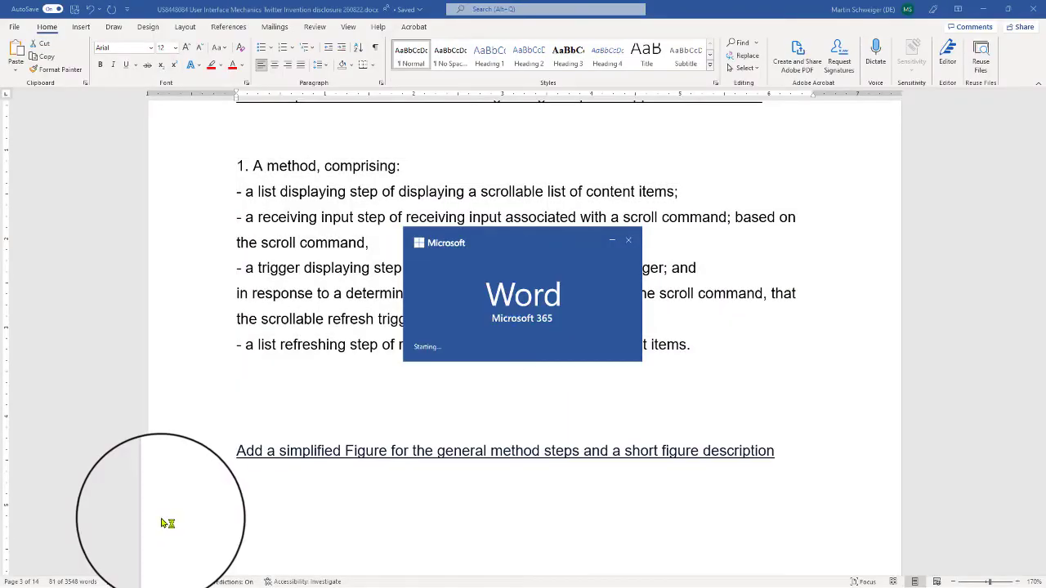
Read through the exported document from the background art and definitions to the numbered term list, the claims and the closing summary.
{"action": "scroll", "coordinate": [511, 282], "scroll_direction": "down", "scroll_amount": 20}
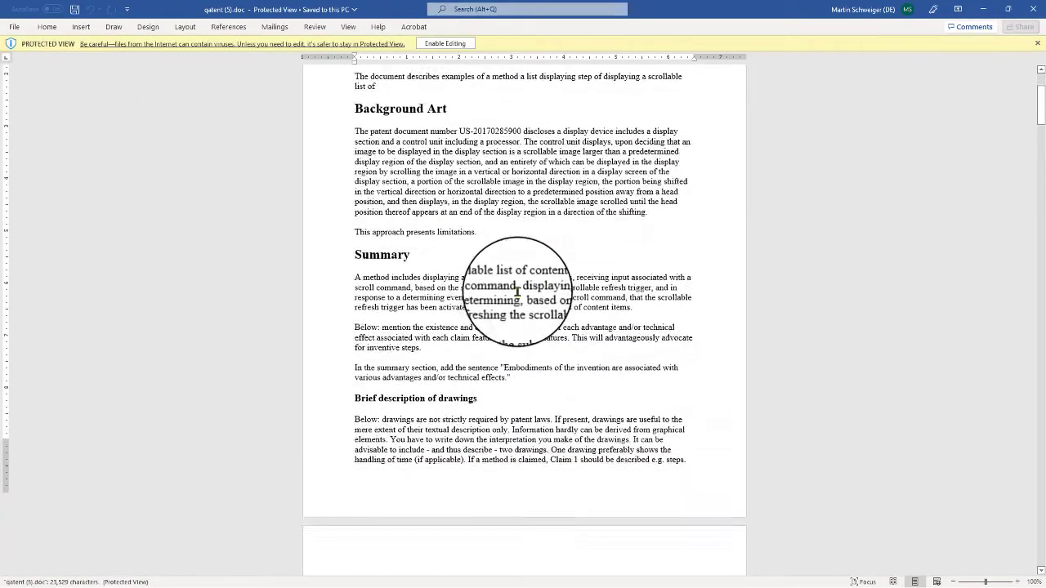
{"action": "scroll", "coordinate": [517, 295], "scroll_direction": "down", "scroll_amount": 20}
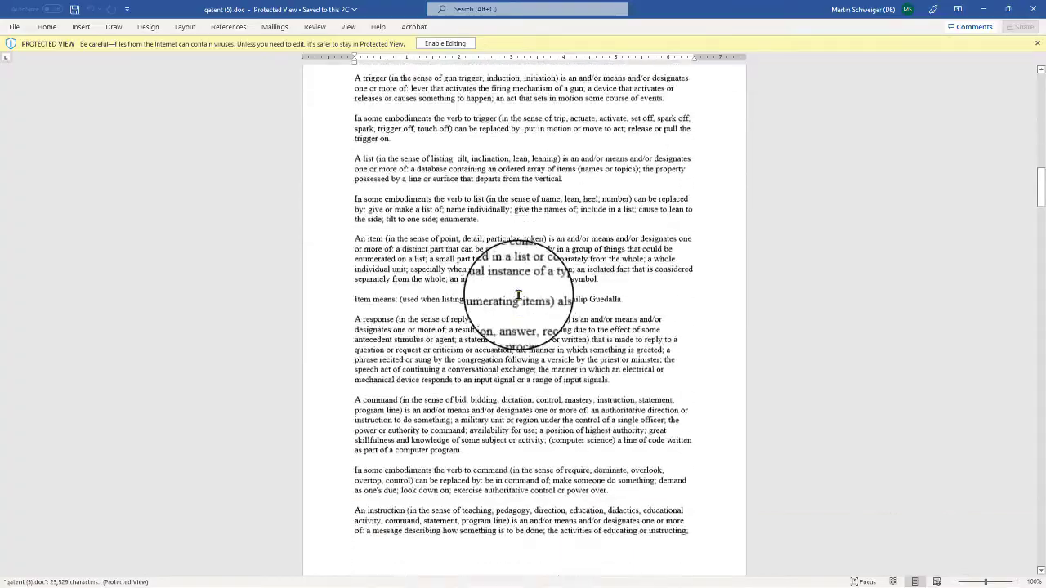
{"action": "scroll", "coordinate": [533, 344], "scroll_direction": "down", "scroll_amount": 20}
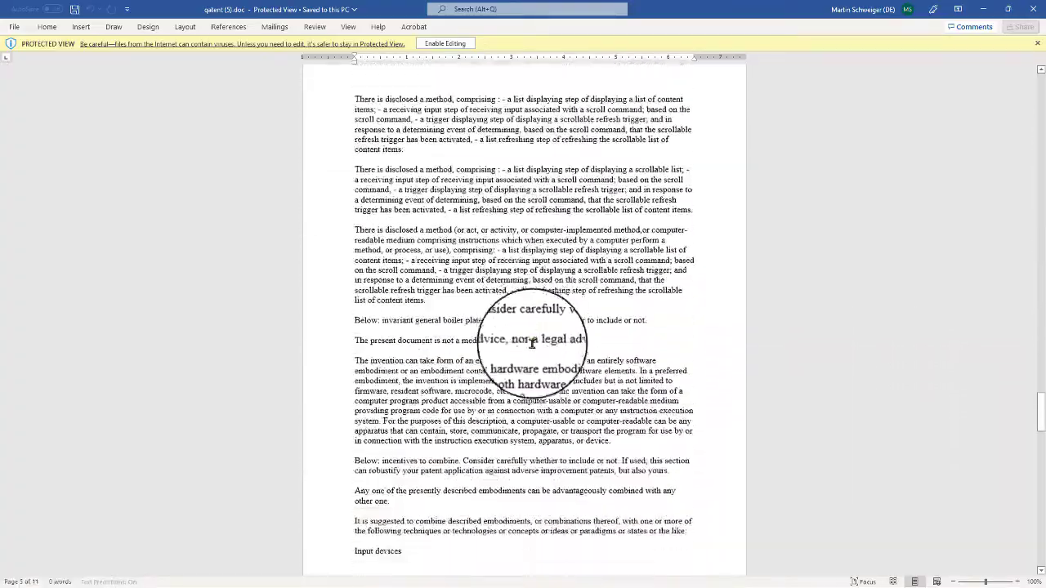
{"action": "scroll", "coordinate": [533, 344], "scroll_direction": "down", "scroll_amount": 15}
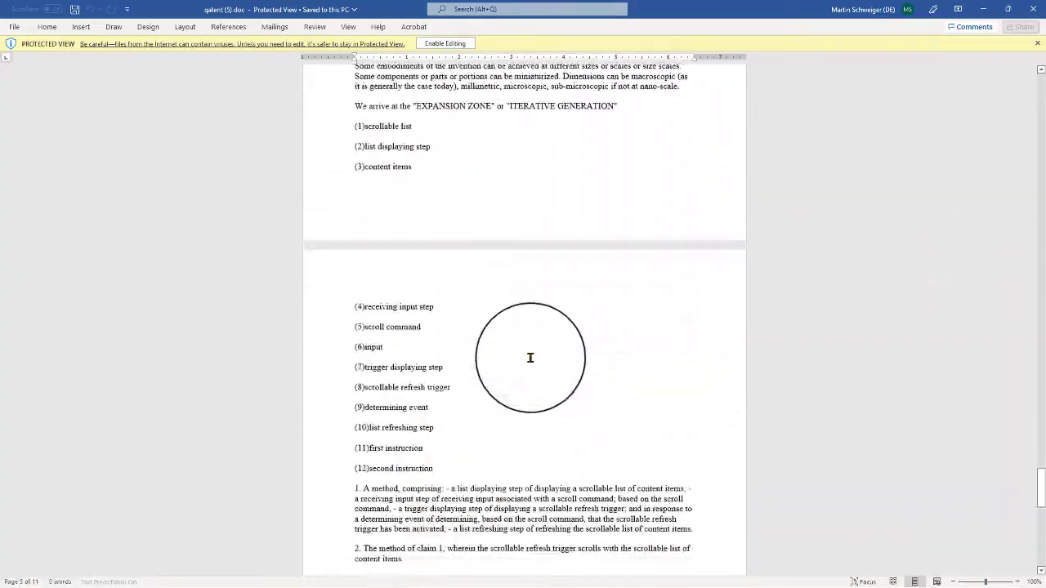
{"action": "scroll", "coordinate": [531, 351], "scroll_direction": "up", "scroll_amount": 8}
{"action": "scroll", "coordinate": [407, 191], "scroll_direction": "down", "scroll_amount": 20}
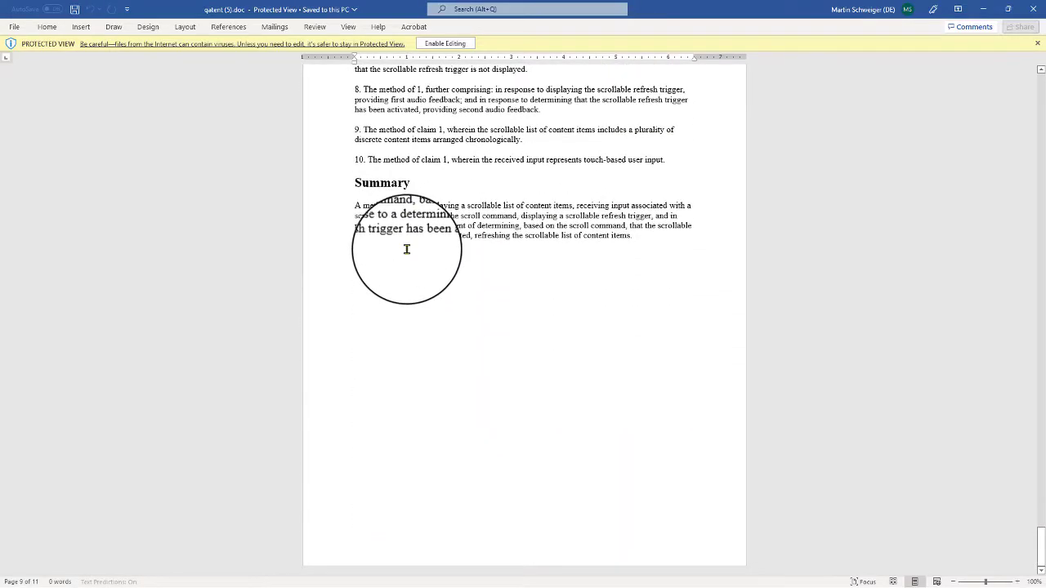
{"action": "scroll", "coordinate": [405, 247], "scroll_direction": "up", "scroll_amount": 5}
{"action": "scroll", "coordinate": [409, 247], "scroll_direction": "down", "scroll_amount": 5}
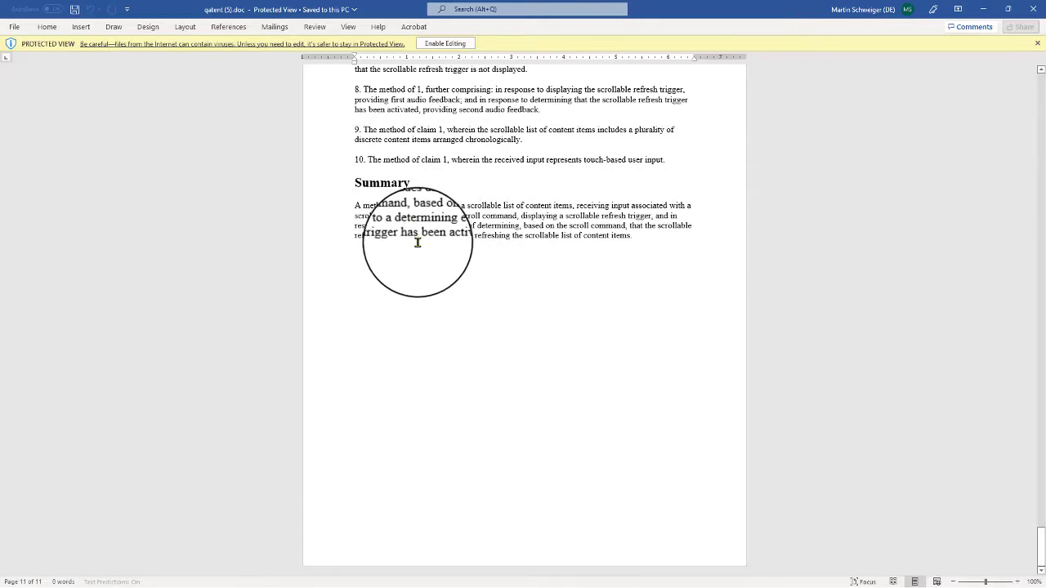
{"action": "scroll", "coordinate": [417, 242], "scroll_direction": "up", "scroll_amount": 1}
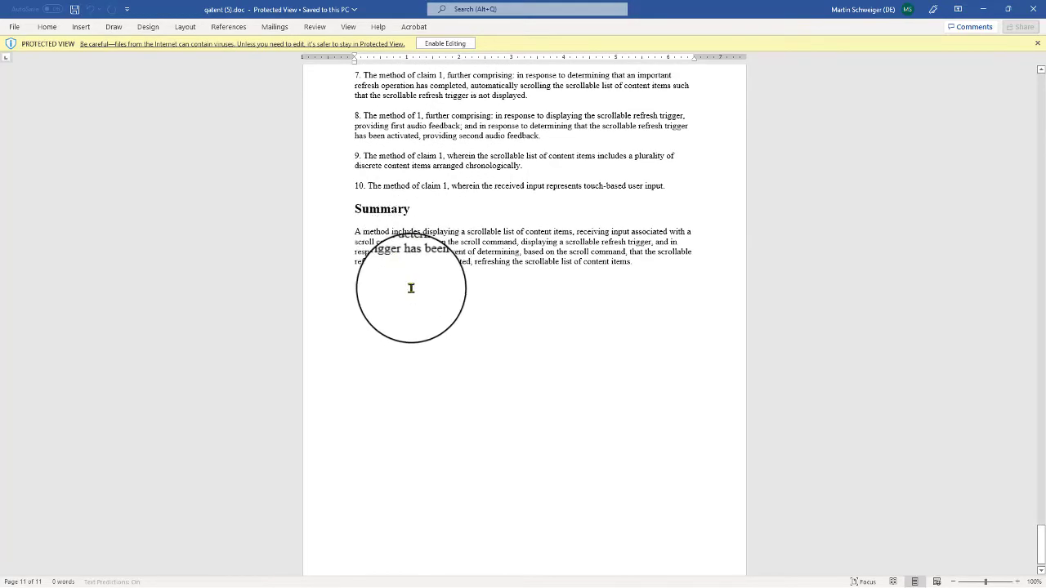
{"action": "scroll", "coordinate": [406, 274], "scroll_direction": "up", "scroll_amount": 15}
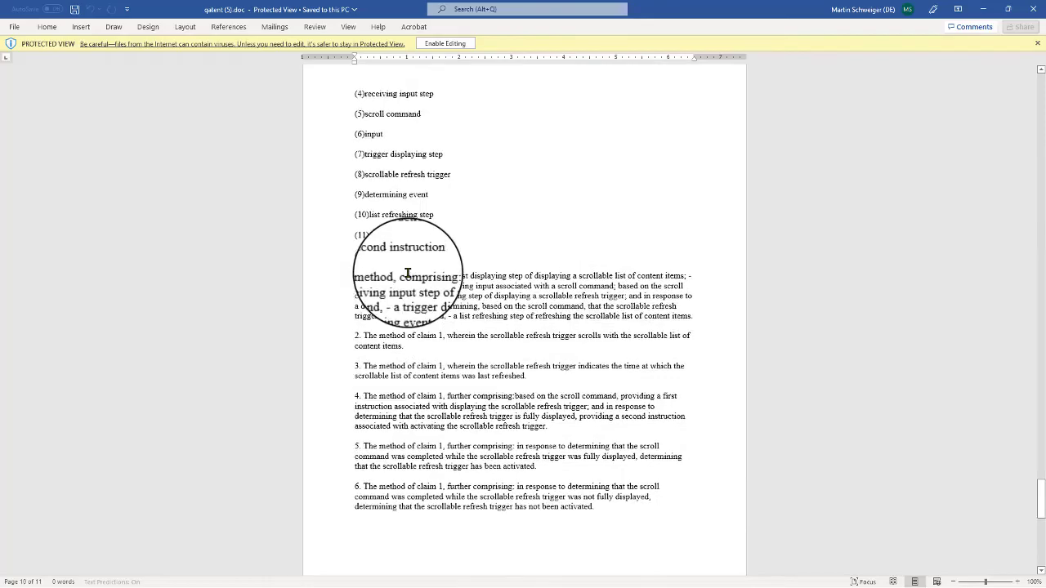